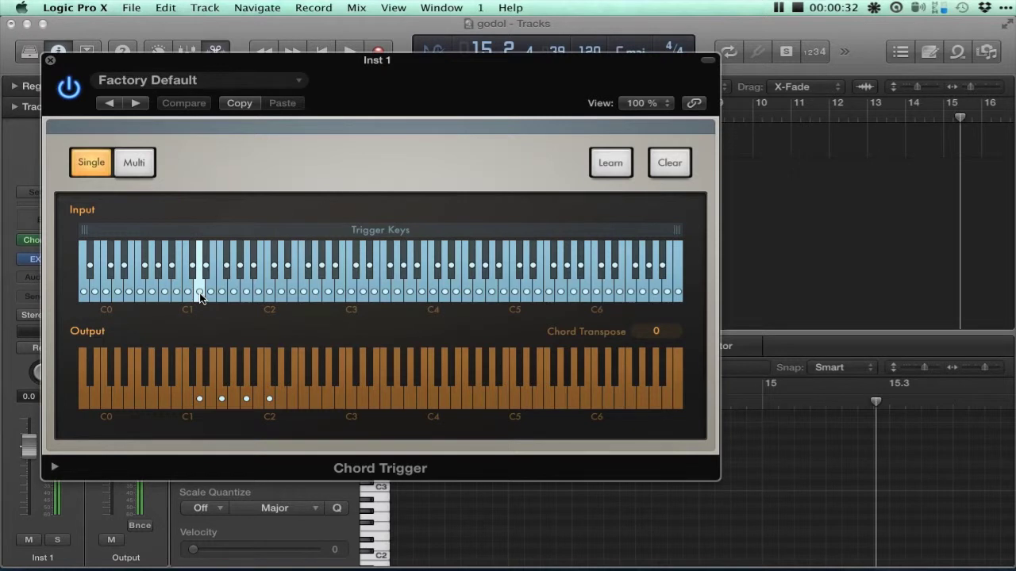
Audition the chords of a few trigger keys in Chord Trigger's single mode, including F1, and close the plug-in window
{"action": "left_click", "coordinate": [250, 295]}
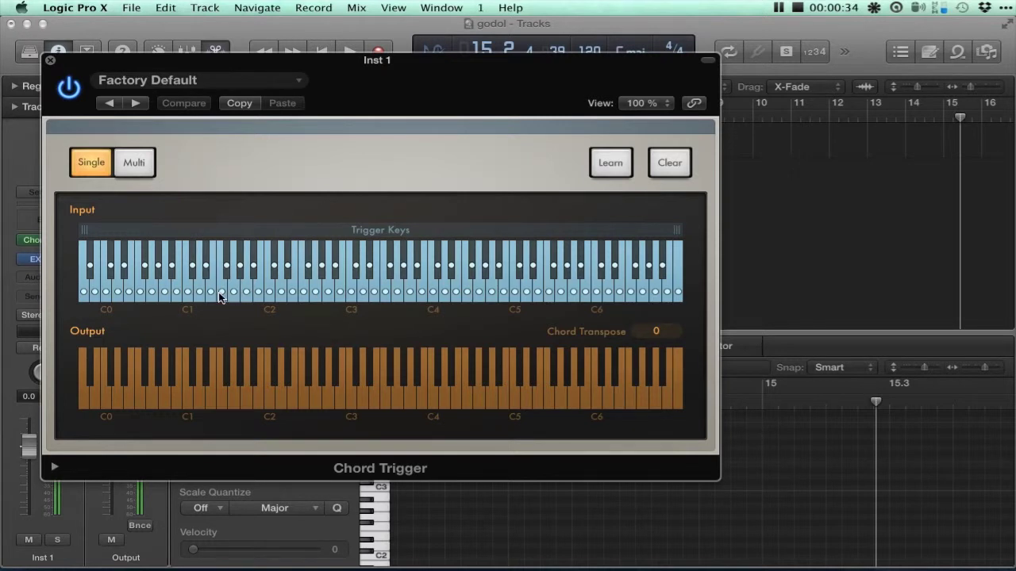
{"action": "left_click", "coordinate": [221, 294]}
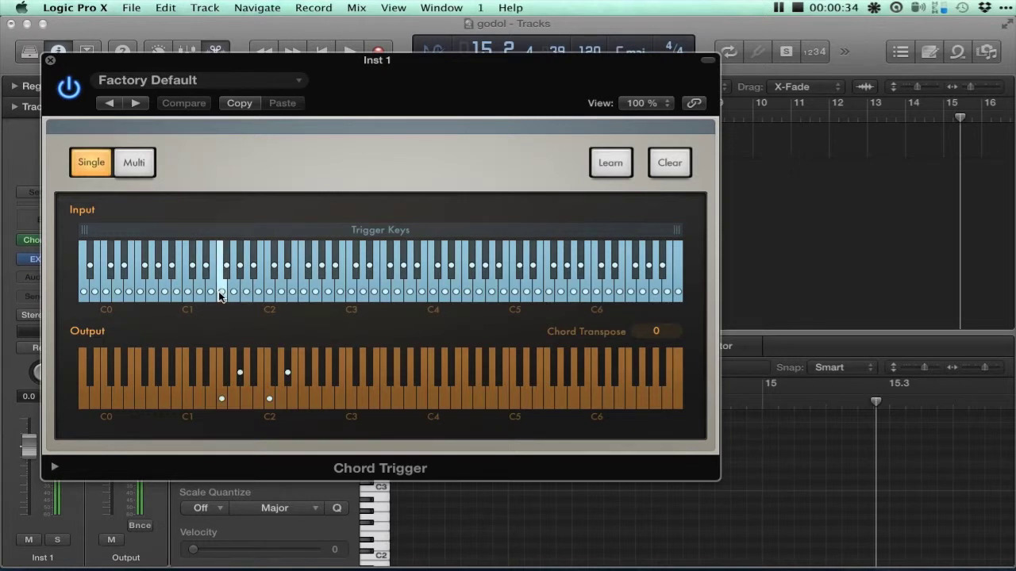
{"action": "left_click", "coordinate": [49, 60]}
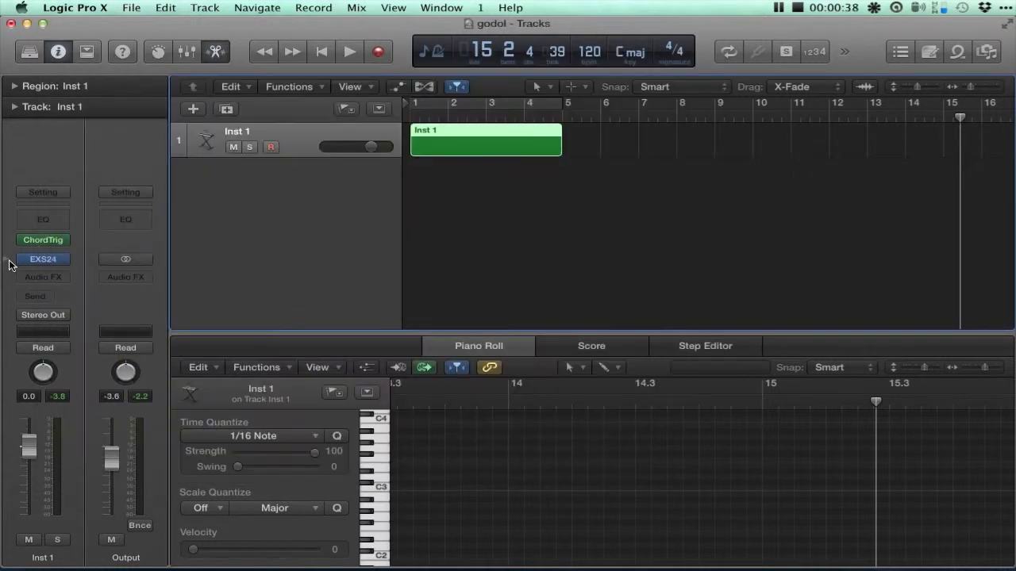
Show the Library and load the Vintage Strat guitar into the EXS24 on the Inst 1 track
{"action": "key", "text": "y"}
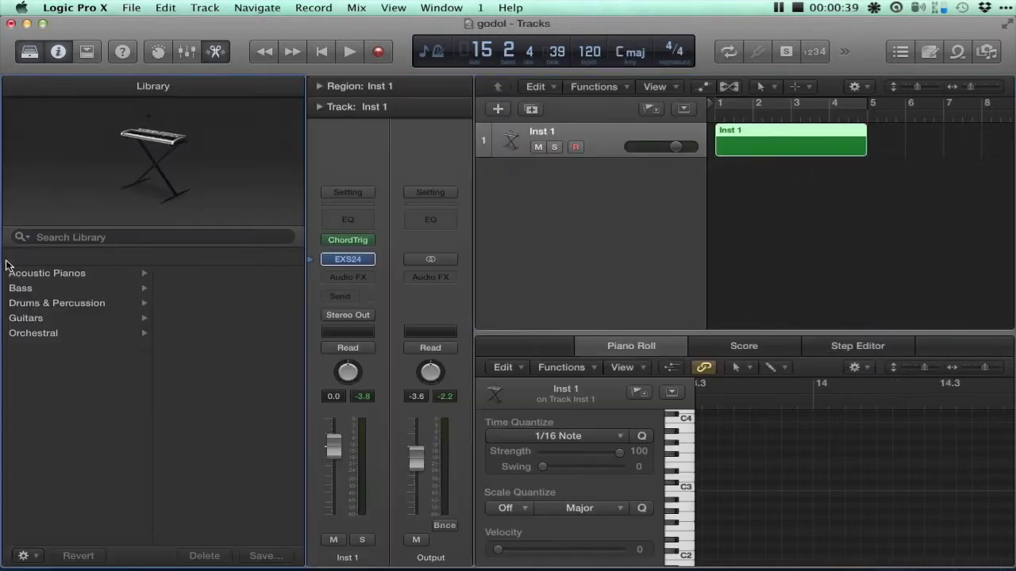
{"action": "left_click", "coordinate": [38, 307]}
{"action": "left_click", "coordinate": [30, 319]}
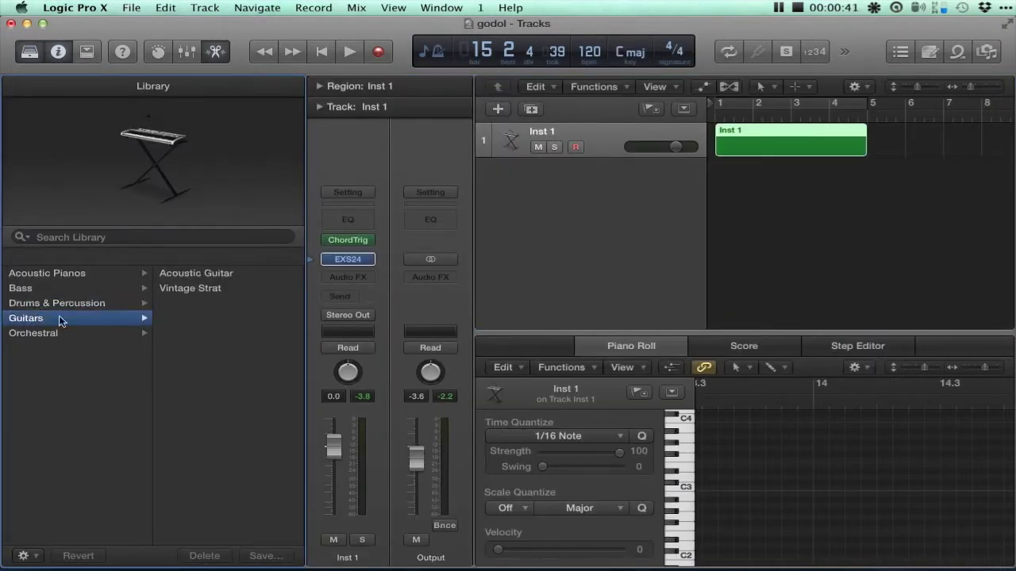
{"action": "left_click", "coordinate": [179, 287]}
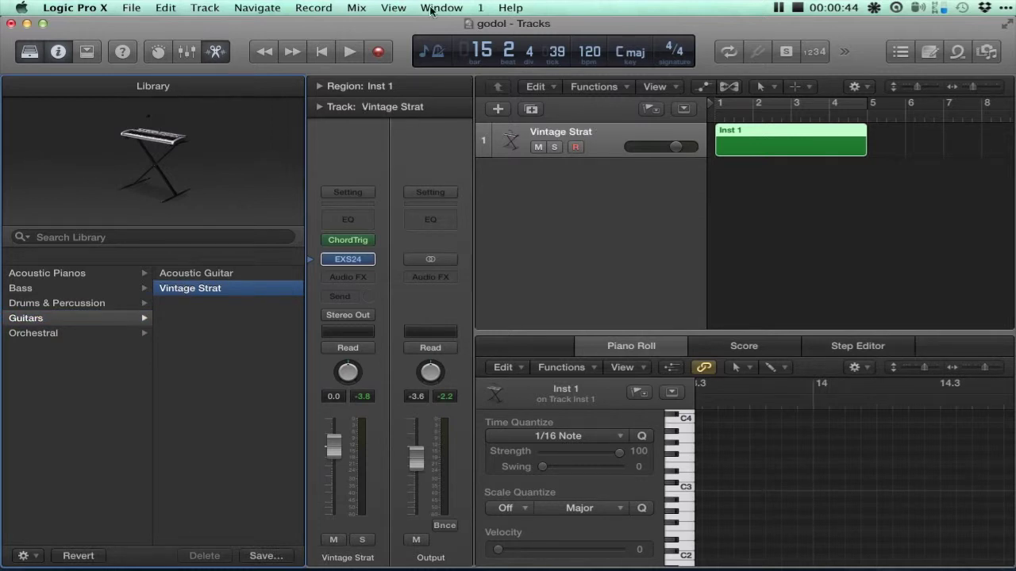
Show the Musical Typing keyboard and move its window clear of the channel strips
{"action": "left_click", "coordinate": [429, 8]}
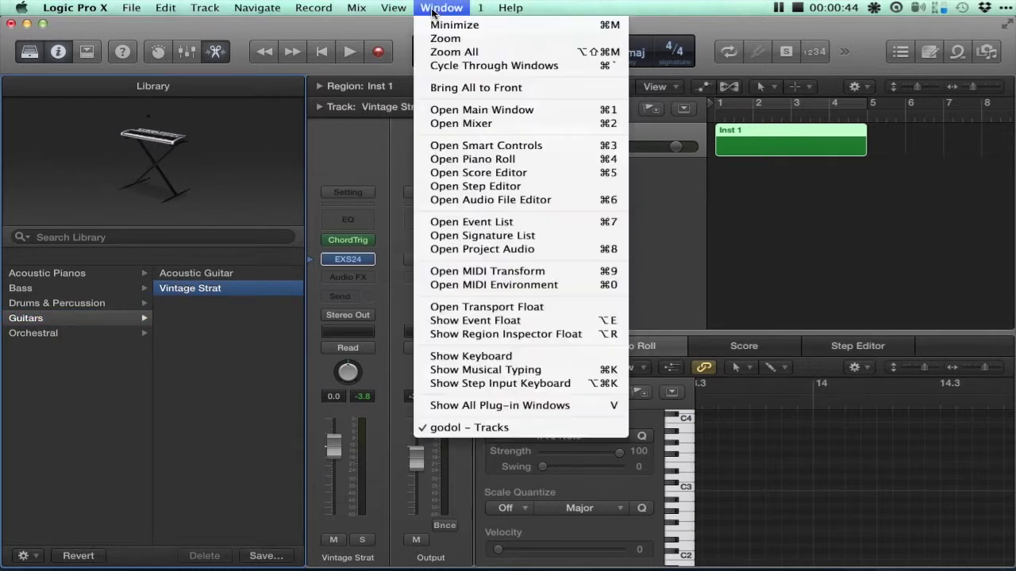
{"action": "left_click", "coordinate": [475, 371]}
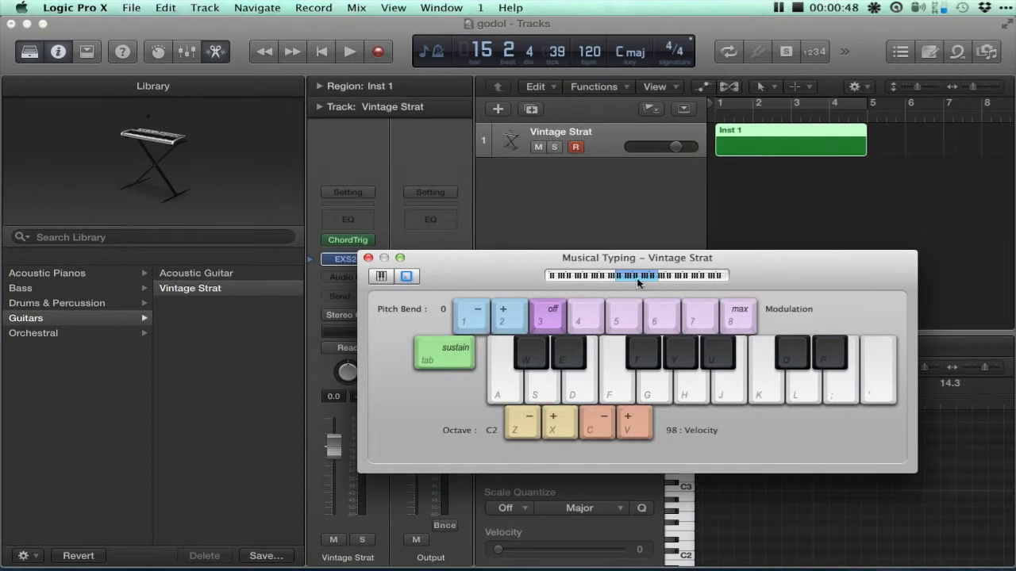
{"action": "left_click_drag", "start_coordinate": [533, 265], "coordinate": [624, 214]}
Audition the Vintage Strat chords by playing single D, E, C and F notes on the Musical Typing keyboard
{"action": "key", "text": "s"}
{"action": "key", "text": "d"}
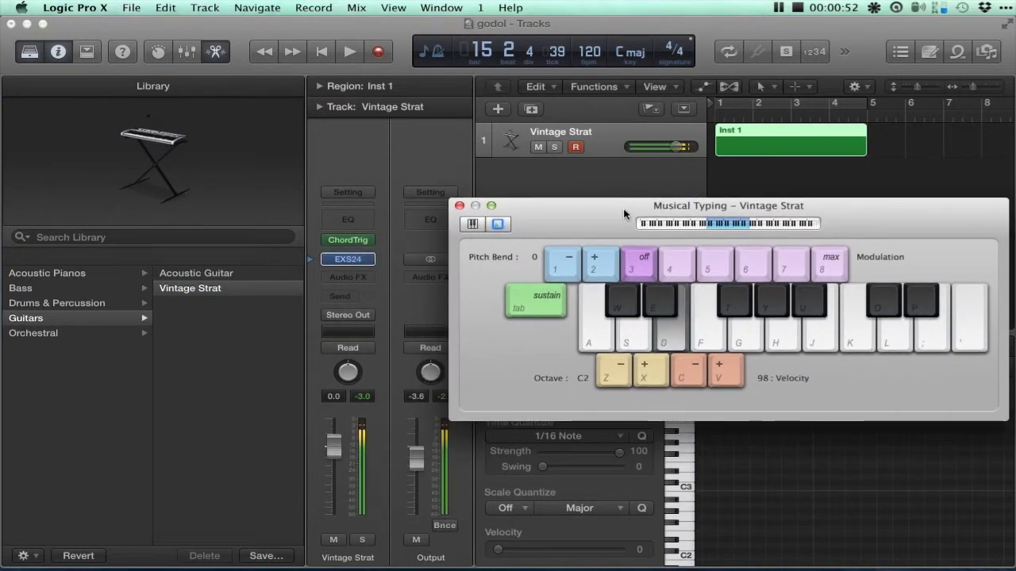
{"action": "key", "text": "a"}
{"action": "key", "text": "f"}
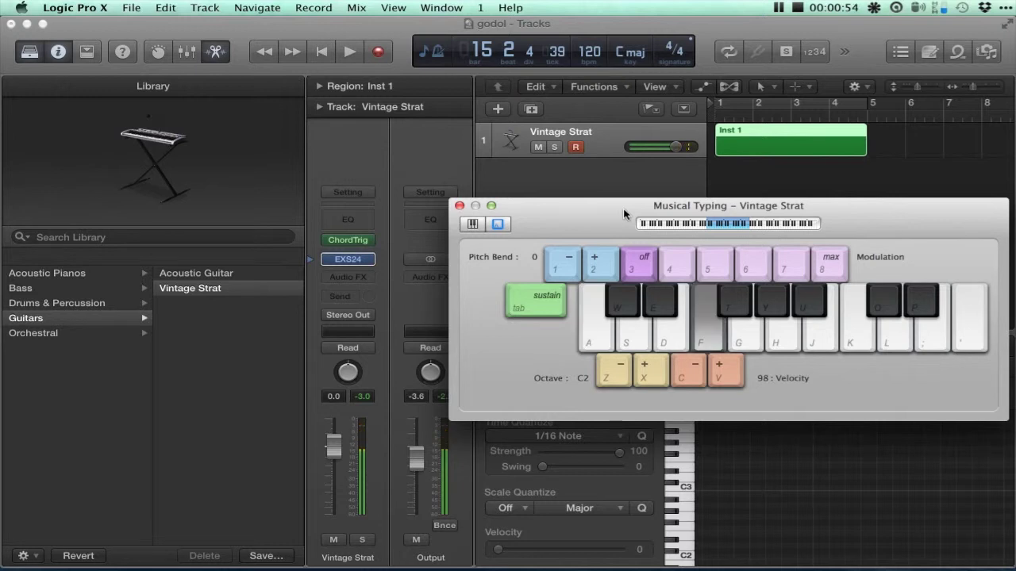
{"action": "key", "text": "s"}
{"action": "key", "text": "d"}
{"action": "key", "text": "f"}
{"action": "key", "text": "s"}
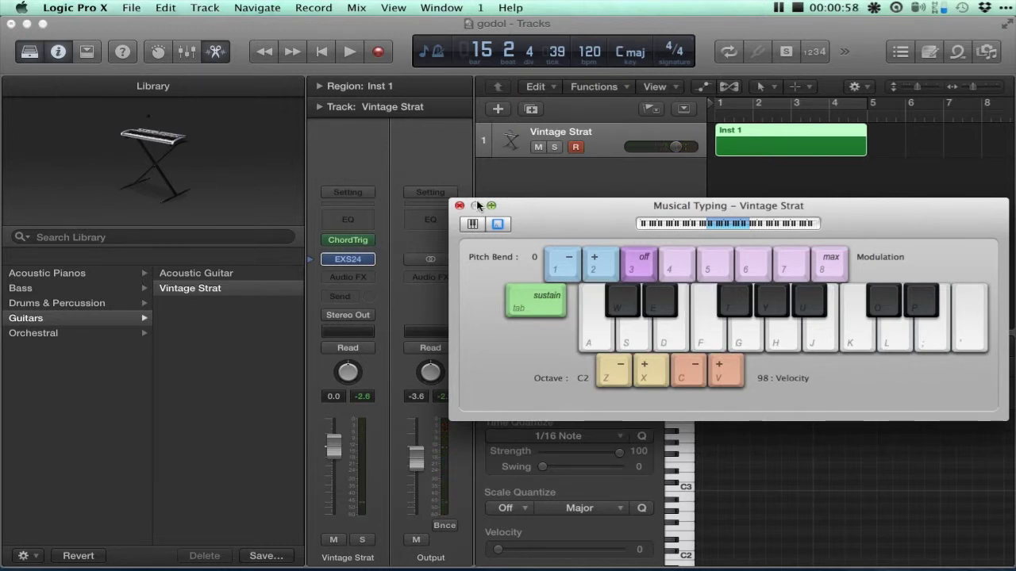
Hide the Library and move the Musical Typing window up to uncover more of the piano roll
{"action": "left_click", "coordinate": [216, 291]}
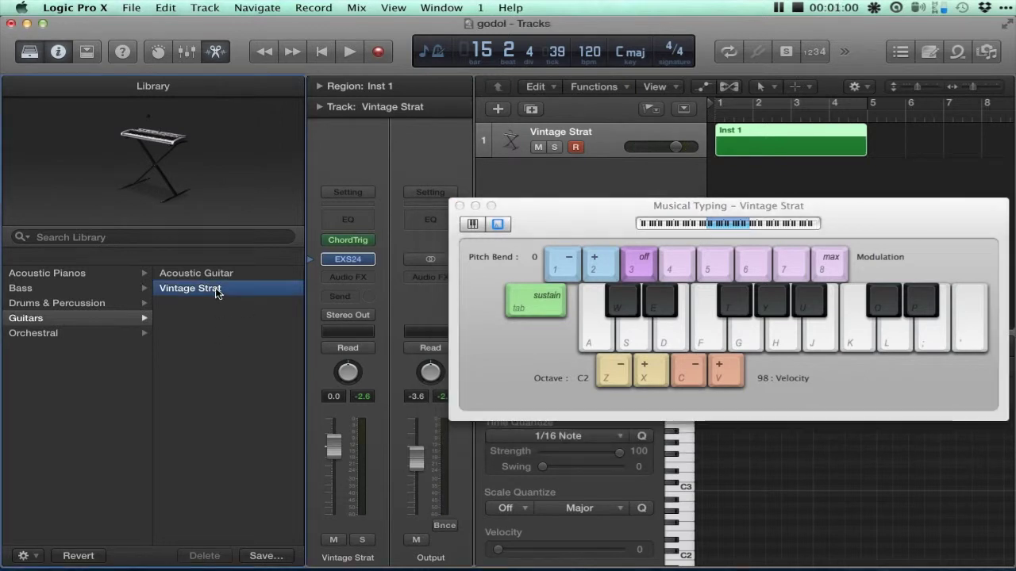
{"action": "key", "text": "y"}
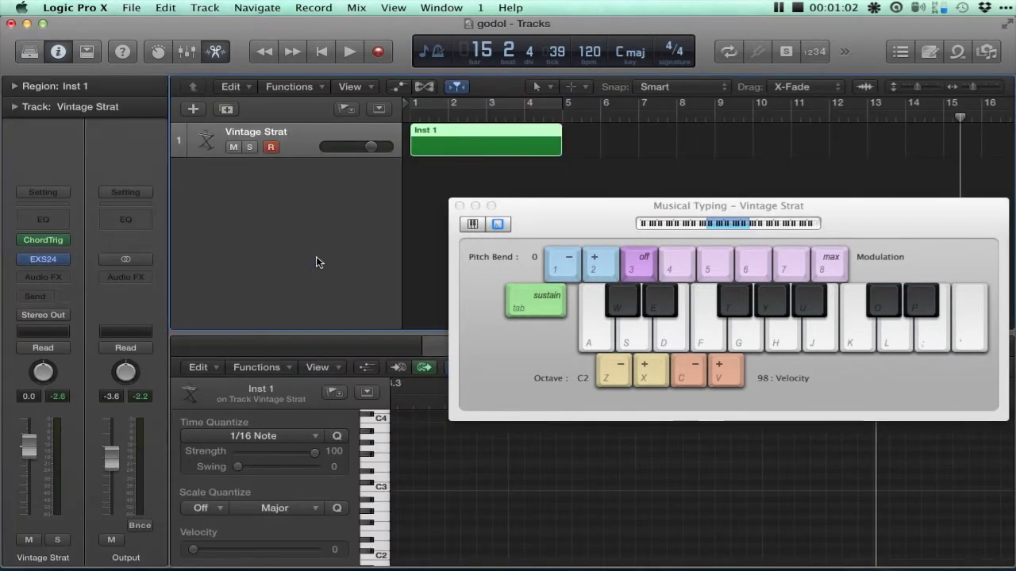
{"action": "left_click_drag", "start_coordinate": [590, 213], "coordinate": [591, 173]}
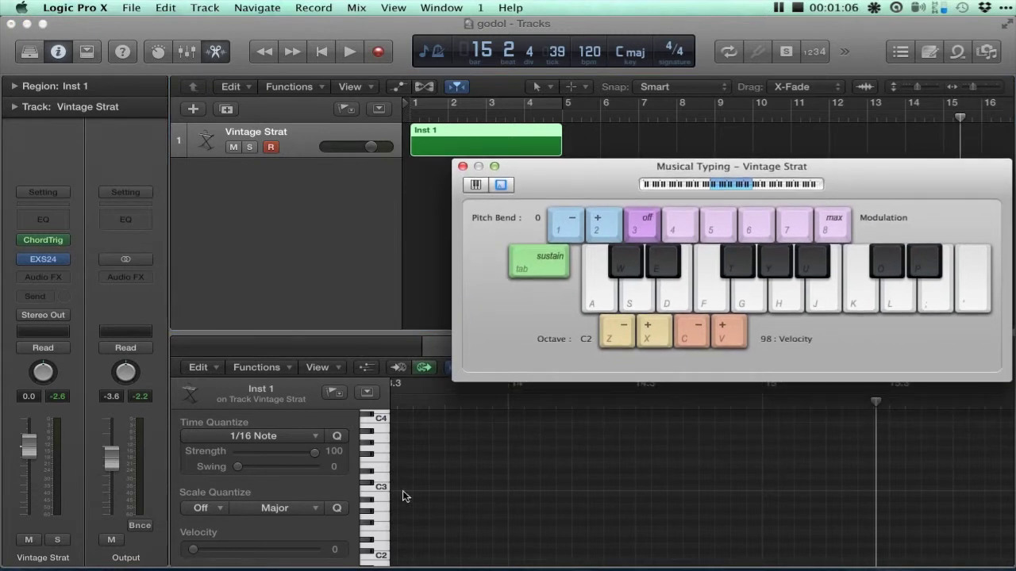
Add single notes D2 at bar 1, F2 at bar 2 and D#2 at bar 3 to the Inst 1 region
{"action": "scroll", "coordinate": [403, 490], "scroll_direction": "down", "scroll_amount": 3}
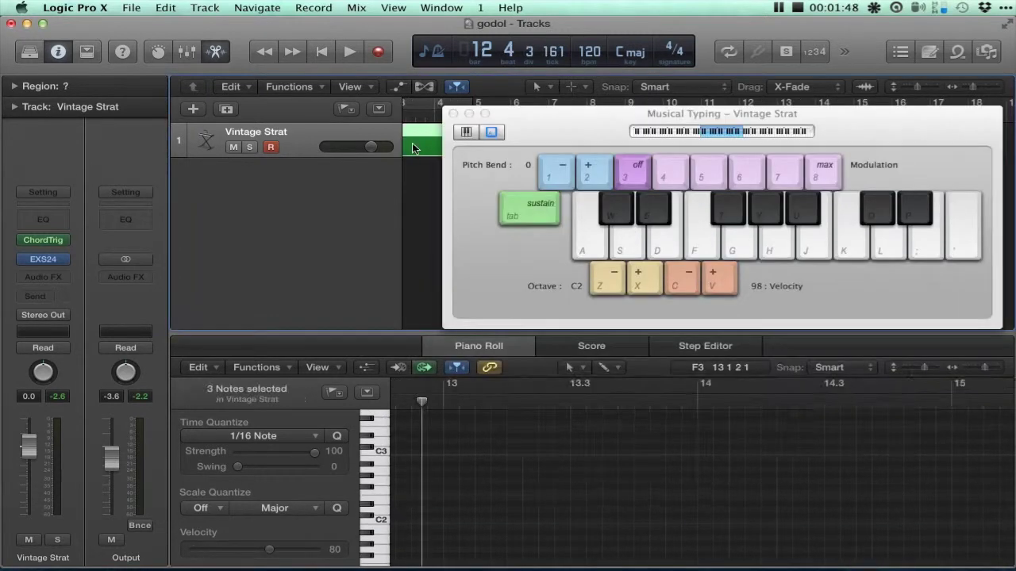
{"action": "left_click", "coordinate": [413, 147]}
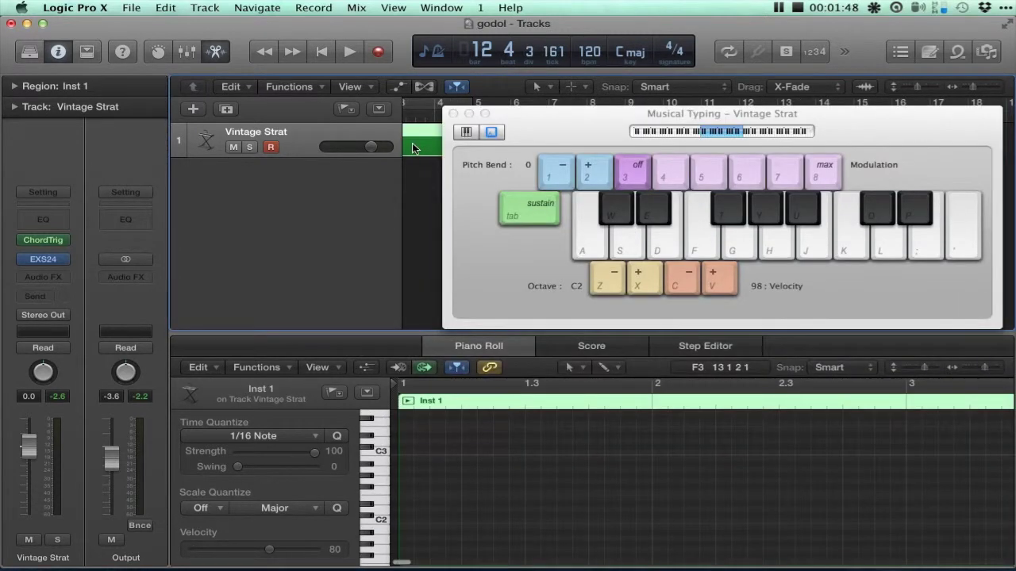
{"action": "left_click", "coordinate": [409, 512]}
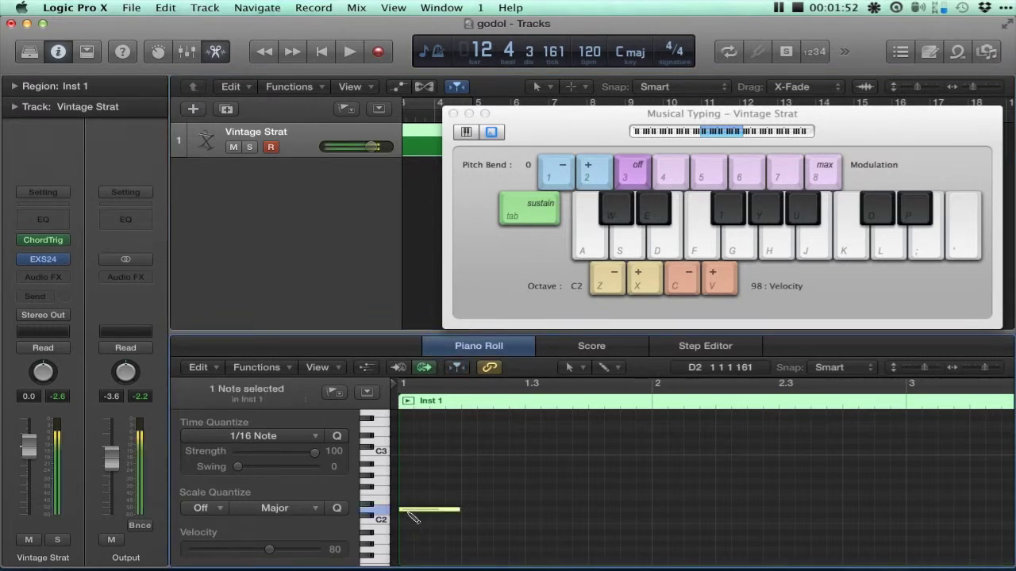
{"action": "left_click", "coordinate": [668, 493]}
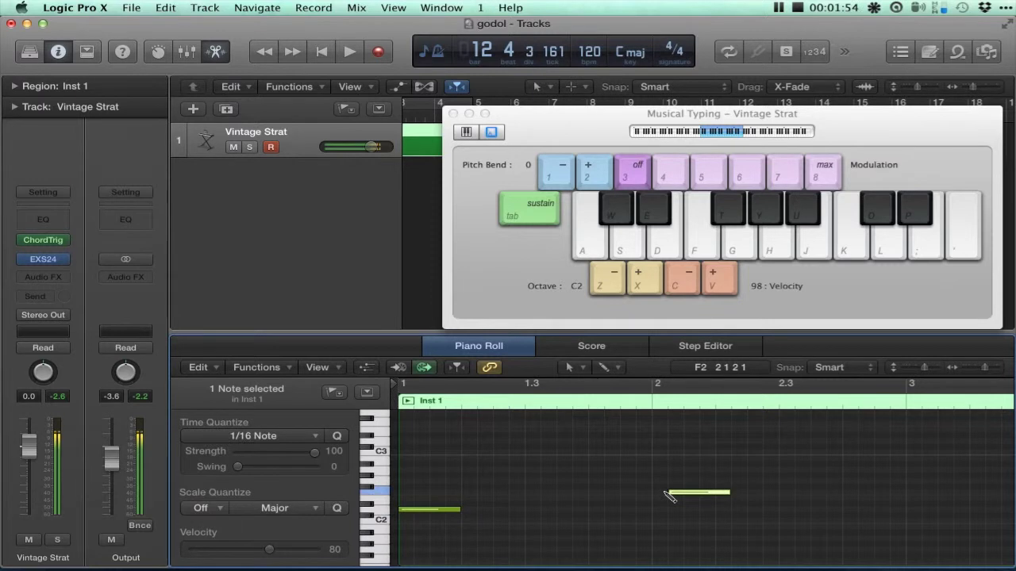
{"action": "left_click", "coordinate": [908, 503]}
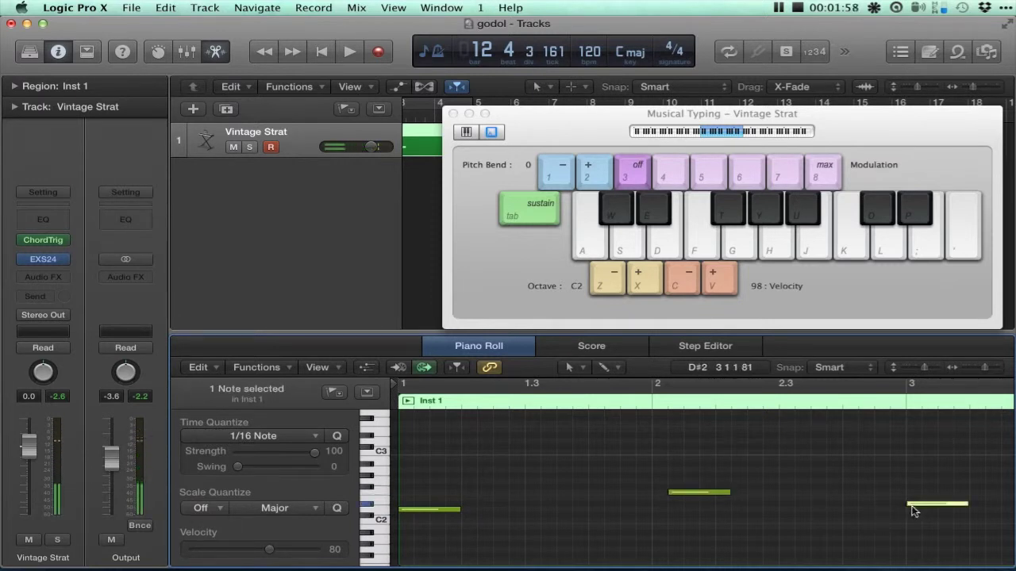
Lengthen the D2 note to fill bar 1, the F2 note to fill bar 2, and the D#2 note into bar 4
{"action": "left_click", "coordinate": [435, 510]}
{"action": "left_click_drag", "start_coordinate": [458, 512], "coordinate": [905, 498]}
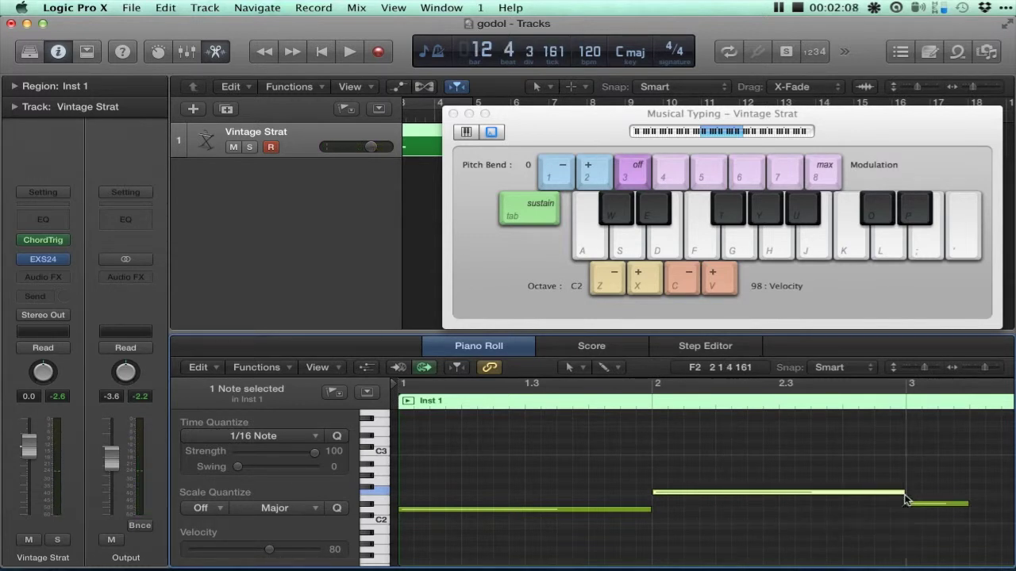
{"action": "scroll", "coordinate": [908, 499], "scroll_direction": "right", "scroll_amount": 8}
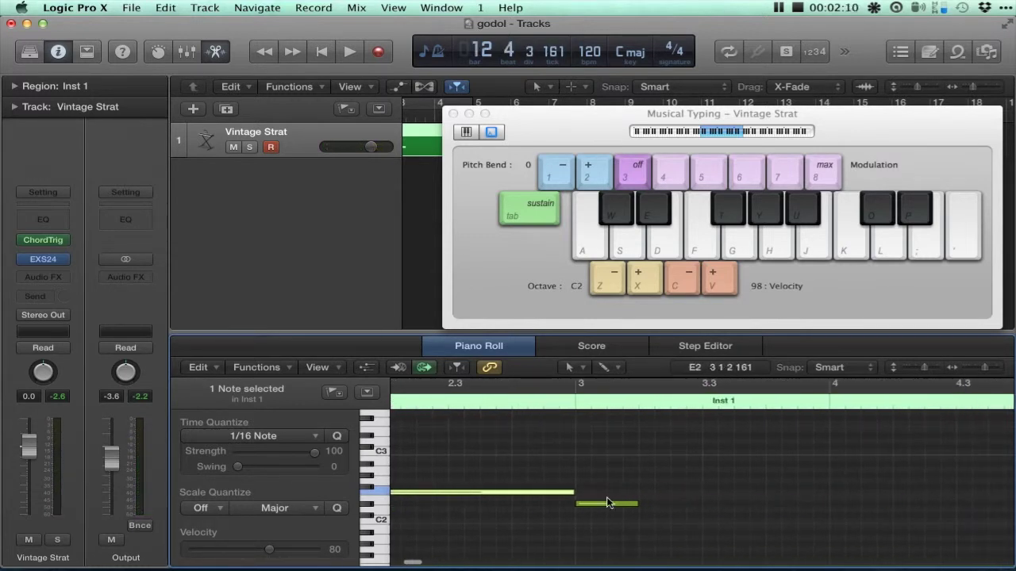
{"action": "left_click_drag", "start_coordinate": [622, 506], "coordinate": [937, 501]}
{"action": "scroll", "coordinate": [687, 471], "scroll_direction": "left", "scroll_amount": 3}
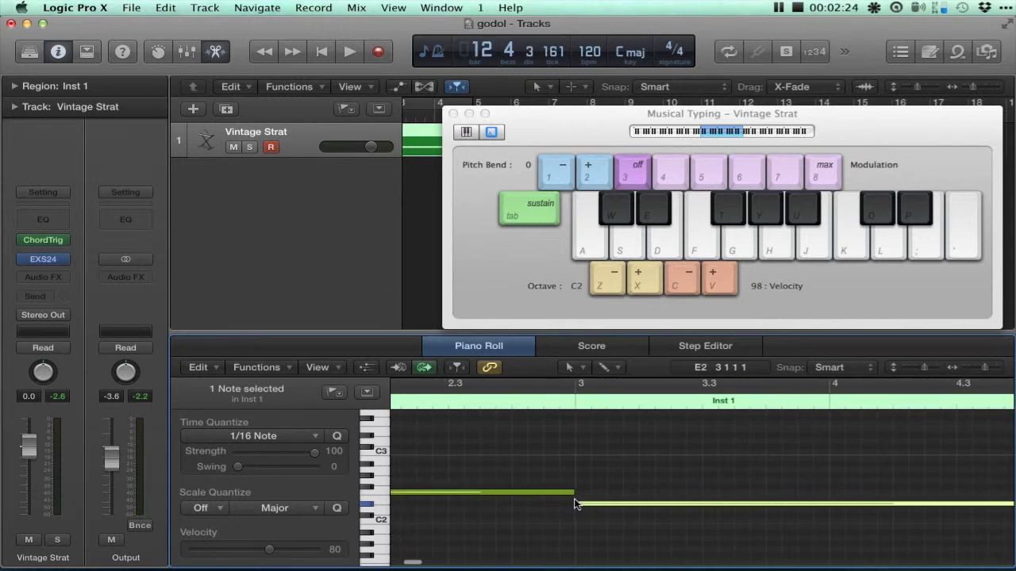
Start the D#2 note just past the middle of bar 3 and extend the F2 note to meet it
{"action": "left_click_drag", "start_coordinate": [579, 503], "coordinate": [720, 504]}
{"action": "left_click", "coordinate": [534, 495]}
{"action": "left_click_drag", "start_coordinate": [575, 493], "coordinate": [715, 495]}
Play the Inst 1 region from bar 1, stop after its end, and return the playhead to bar 1
{"action": "left_click", "coordinate": [430, 256]}
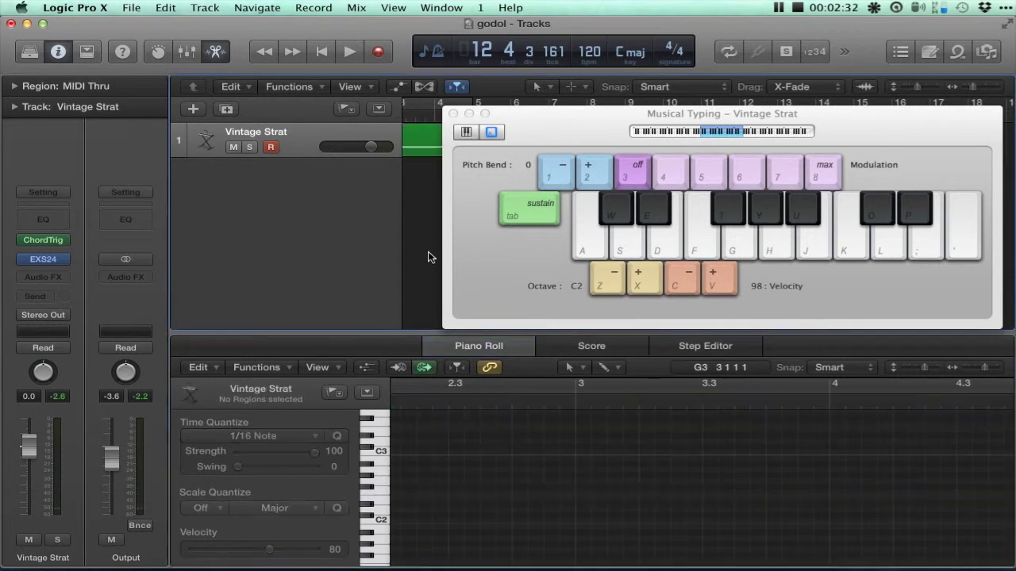
{"action": "left_click_drag", "start_coordinate": [552, 132], "coordinate": [553, 249]}
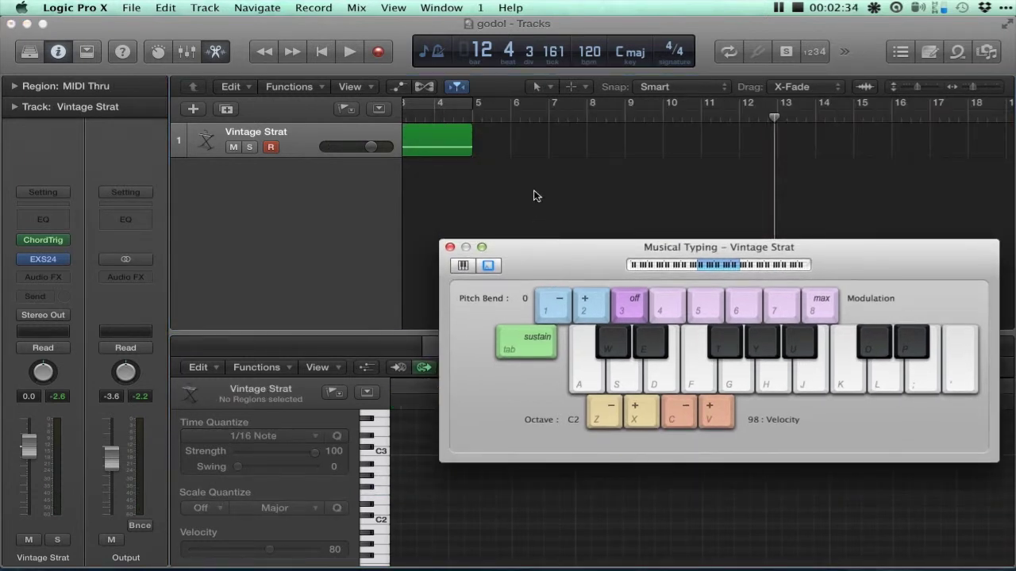
{"action": "scroll", "coordinate": [533, 190], "scroll_direction": "left", "scroll_amount": 5}
{"action": "left_click", "coordinate": [408, 171]}
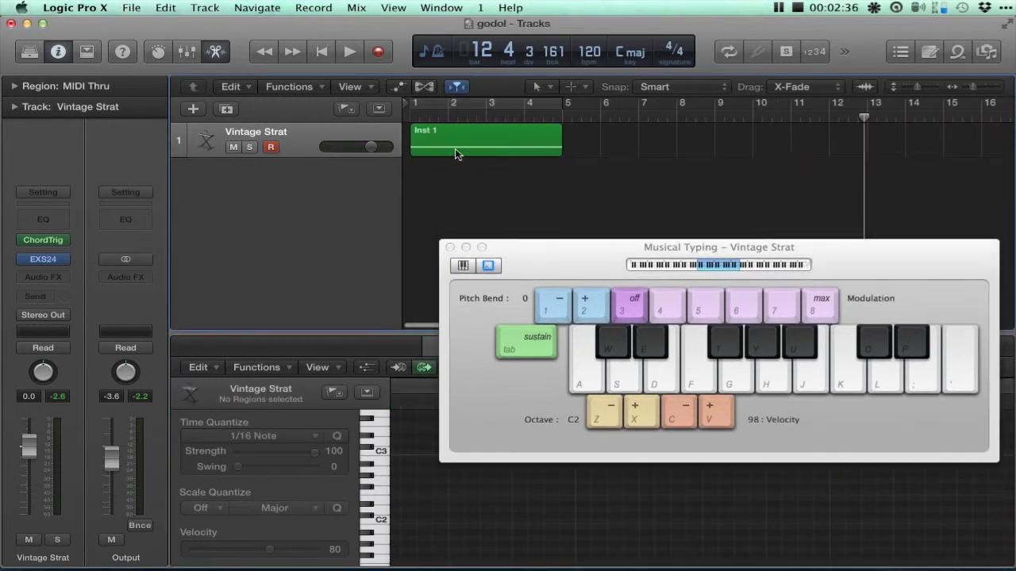
{"action": "left_click", "coordinate": [412, 119]}
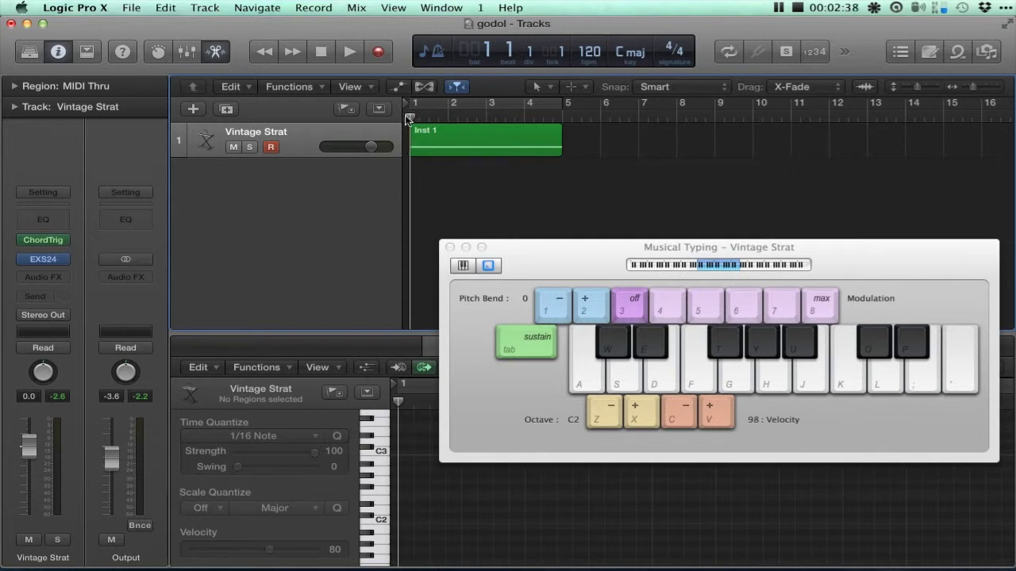
{"action": "left_click", "coordinate": [349, 51]}
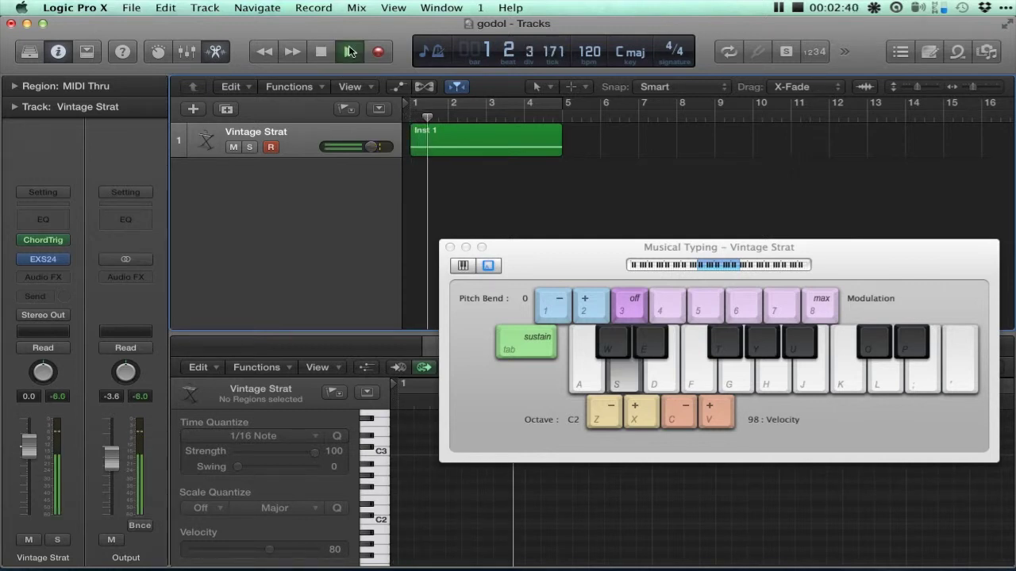
{"action": "key", "text": "f"}
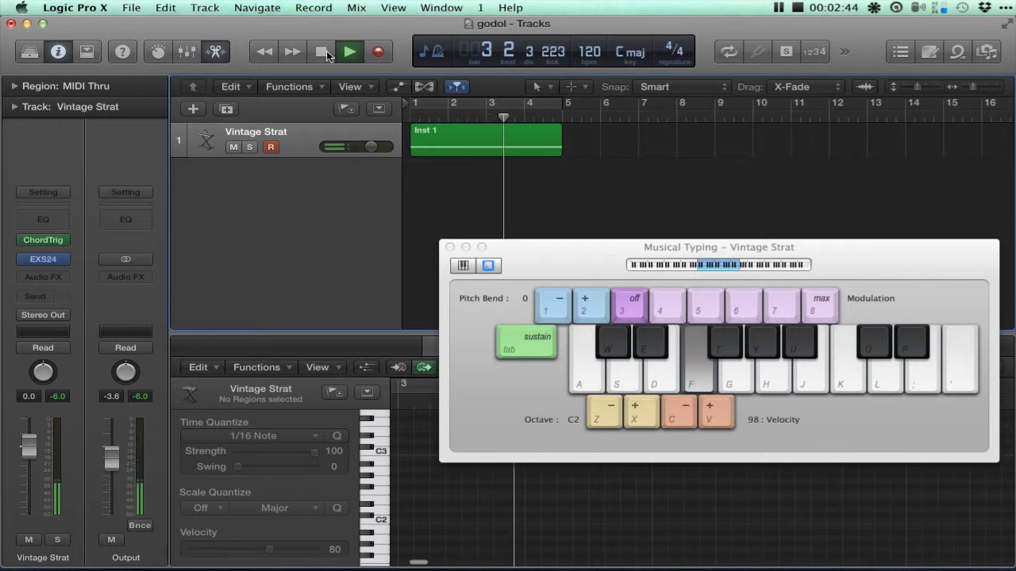
{"action": "key", "text": "e"}
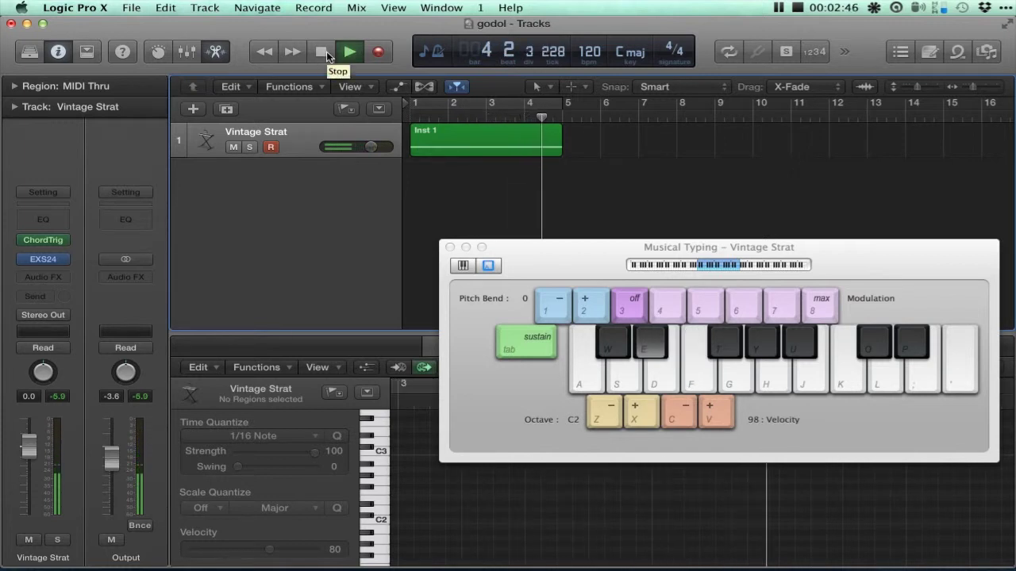
{"action": "left_click", "coordinate": [323, 53]}
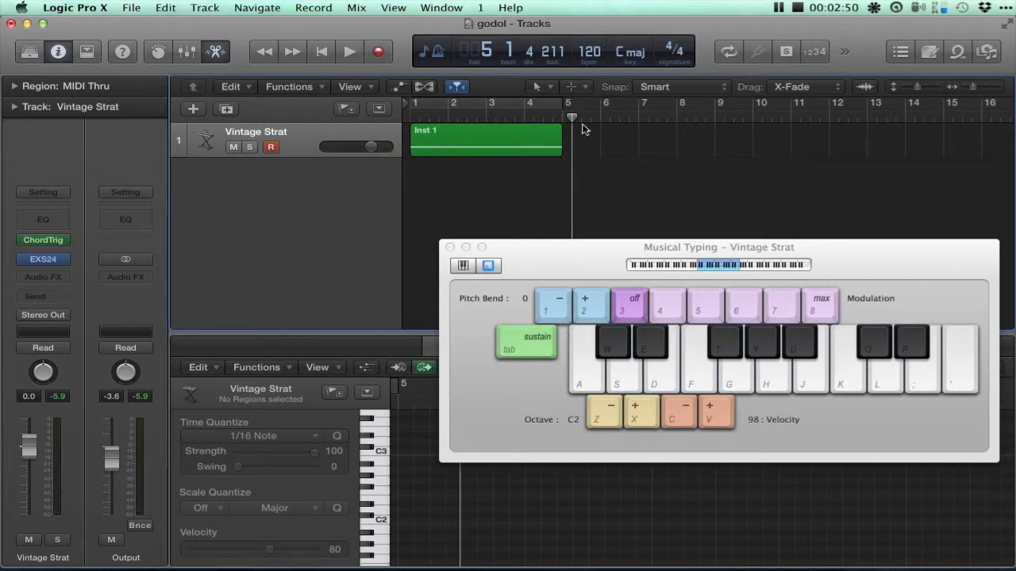
{"action": "left_click_drag", "start_coordinate": [572, 121], "coordinate": [410, 123]}
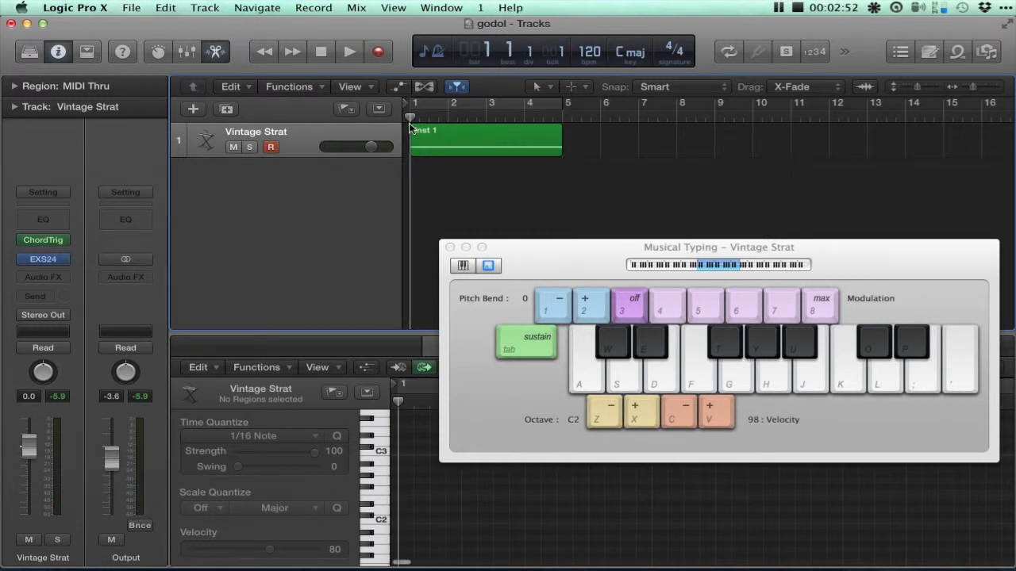
Create a second track with duplicate settings of the Vintage Strat track
{"action": "left_click", "coordinate": [227, 110]}
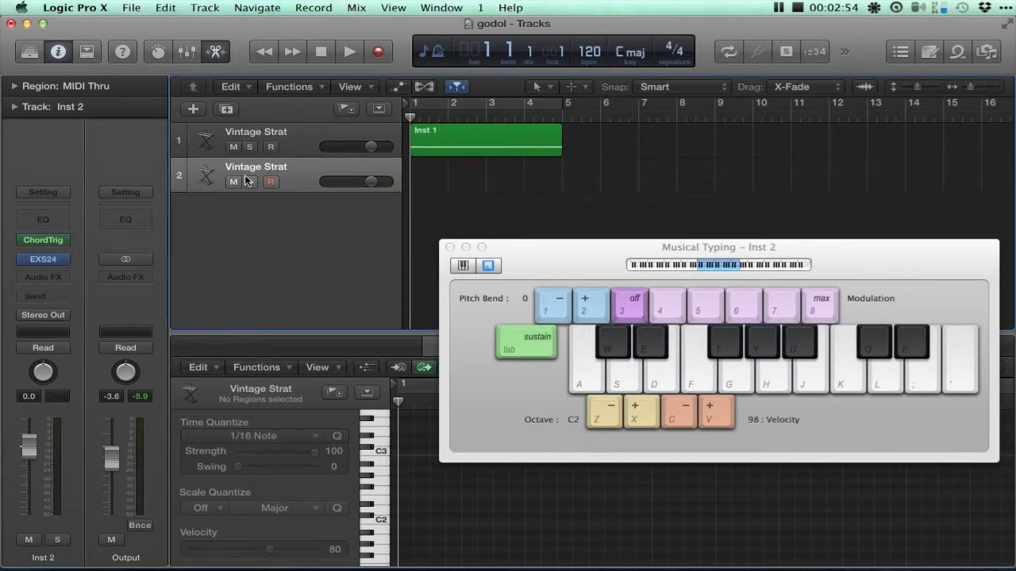
Replace the first track's sampler with External Instrument and set its MIDI destination to Драйвер IAC Канал передачи 1
{"action": "left_click", "coordinate": [300, 140]}
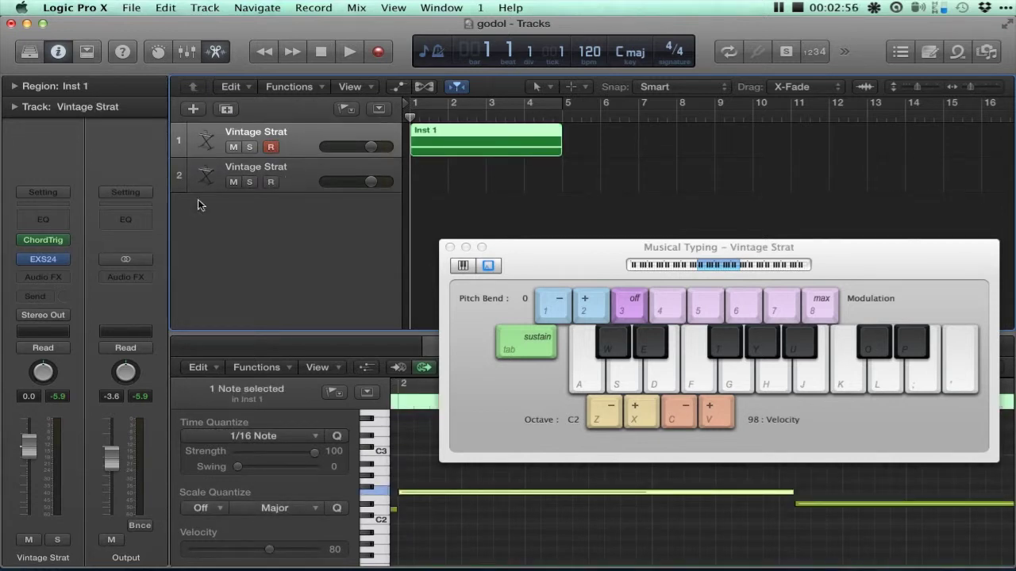
{"action": "left_click", "coordinate": [66, 262]}
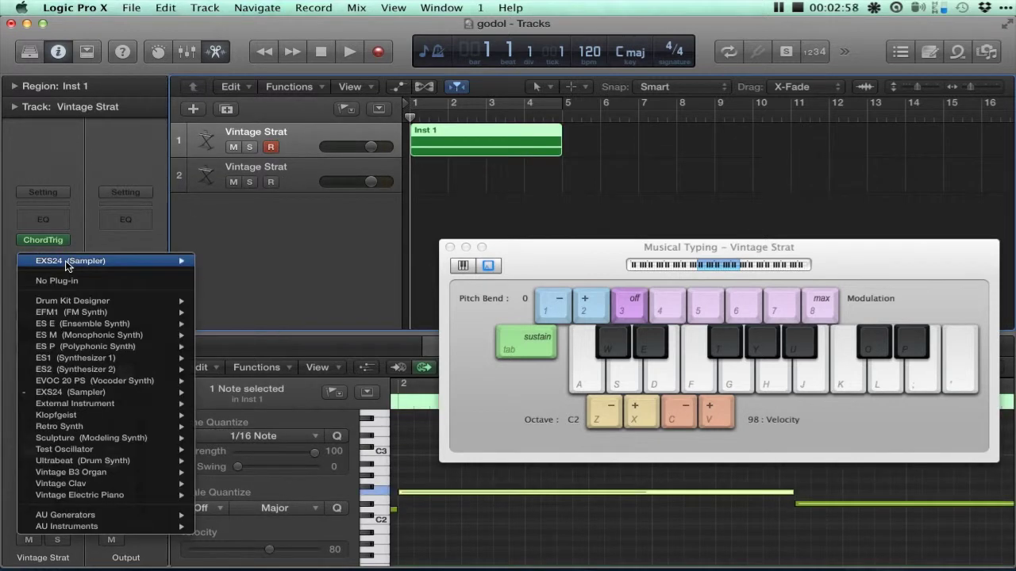
{"action": "mouse_move", "coordinate": [63, 404]}
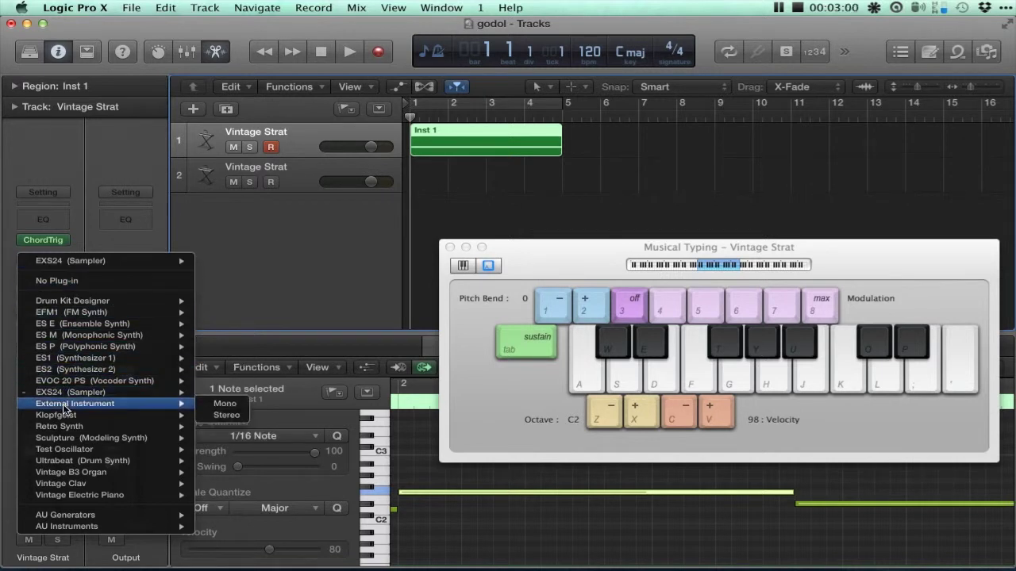
{"action": "left_click", "coordinate": [62, 404]}
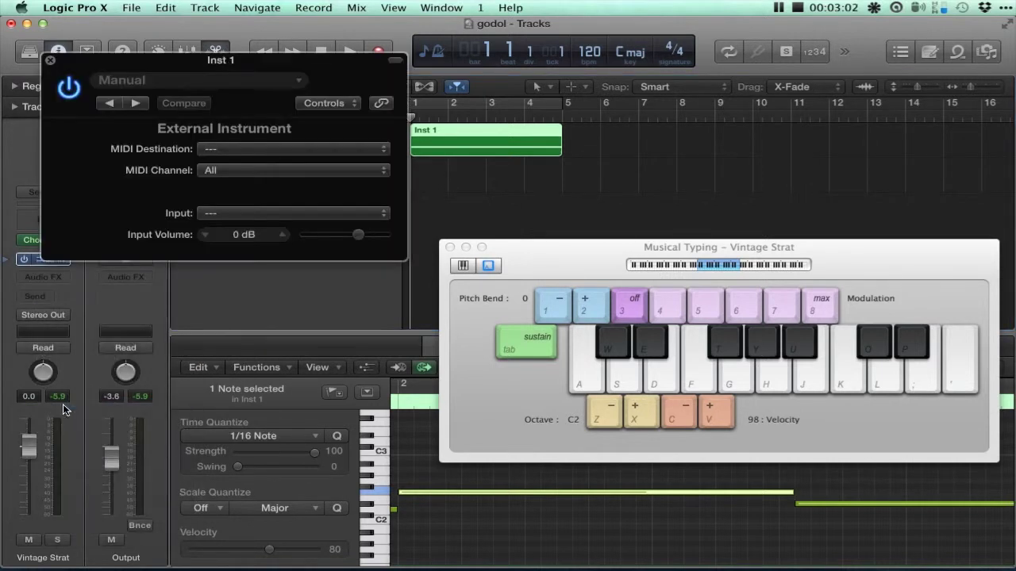
{"action": "left_click", "coordinate": [291, 145]}
{"action": "left_click", "coordinate": [279, 163]}
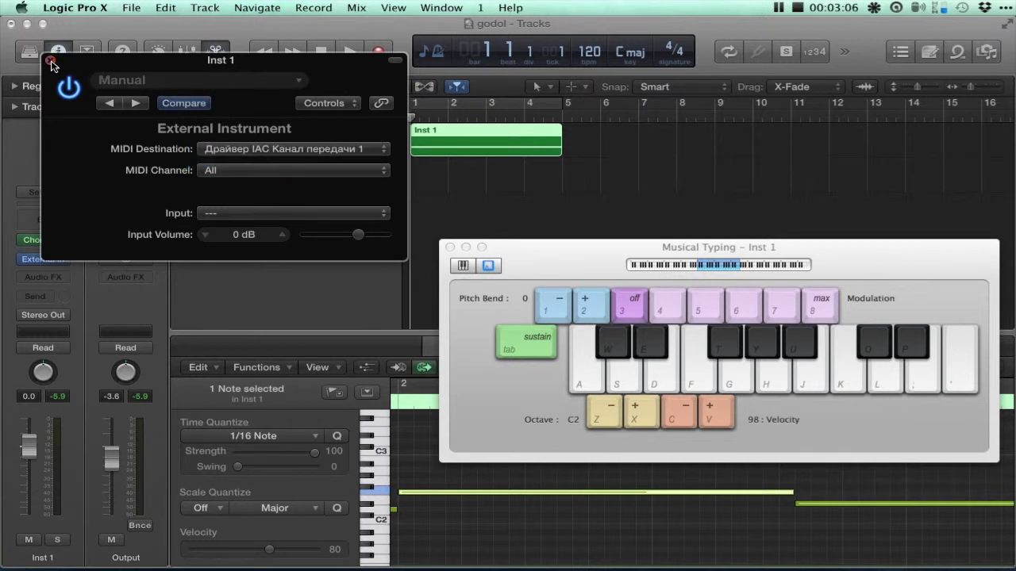
{"action": "left_click", "coordinate": [50, 60]}
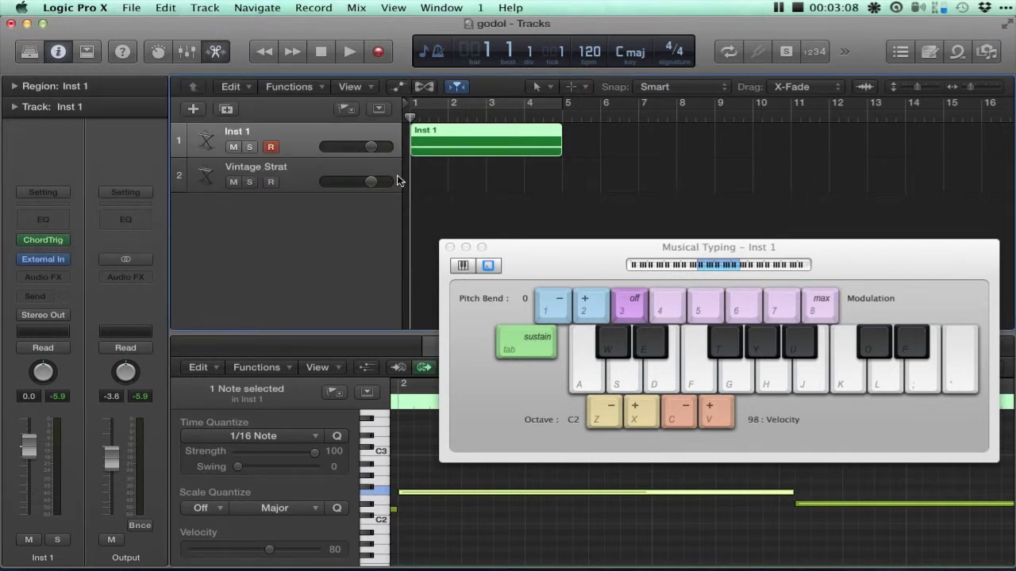
Bypass Chord Trigger on the second track and record the first track's chords onto it from bar 1 through bar 4
{"action": "left_click", "coordinate": [293, 182]}
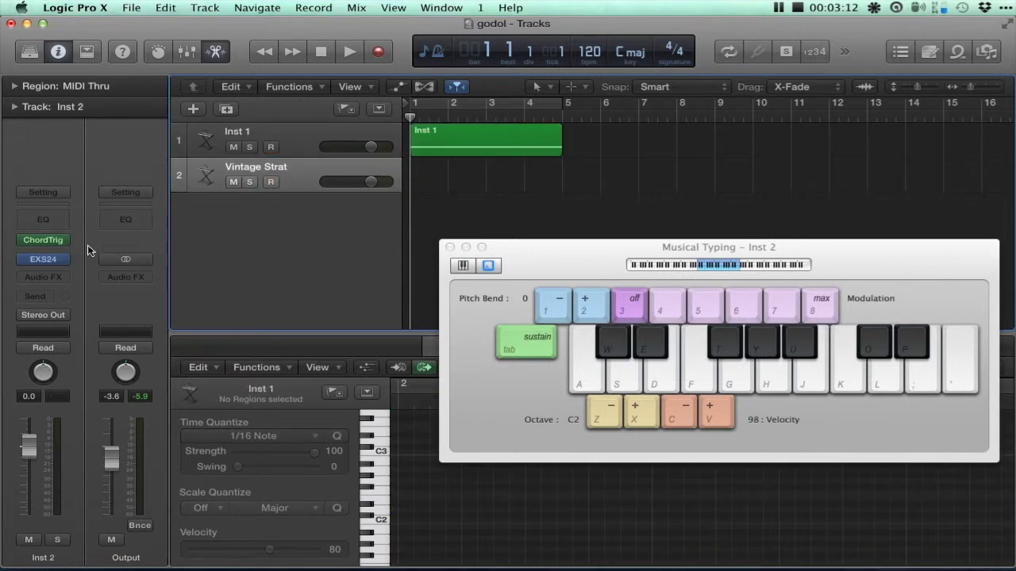
{"action": "mouse_move", "coordinate": [24, 242]}
{"action": "left_click", "coordinate": [379, 54]}
{"action": "key", "text": "s+f+h+k"}
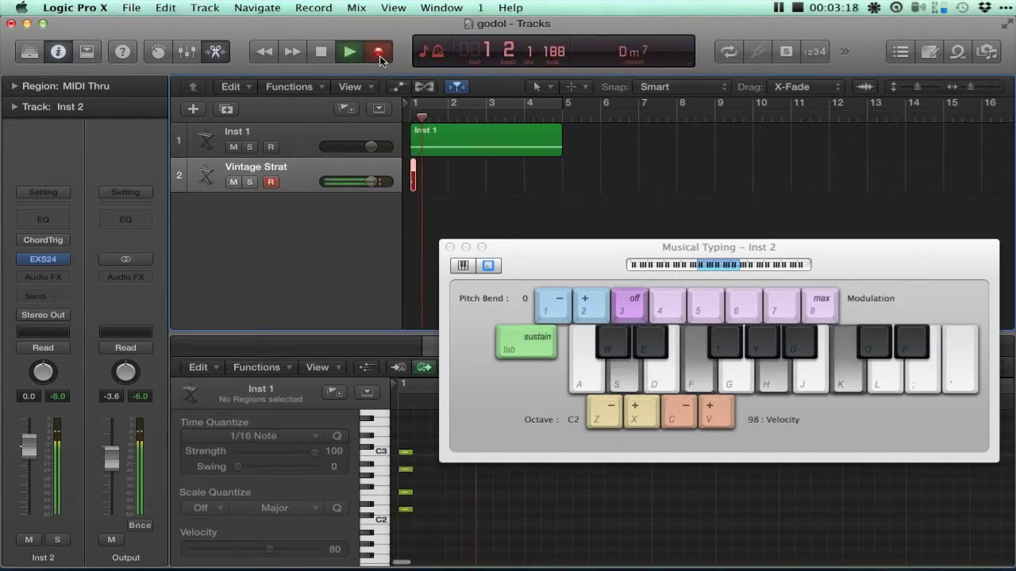
{"action": "key", "text": "e+y"}
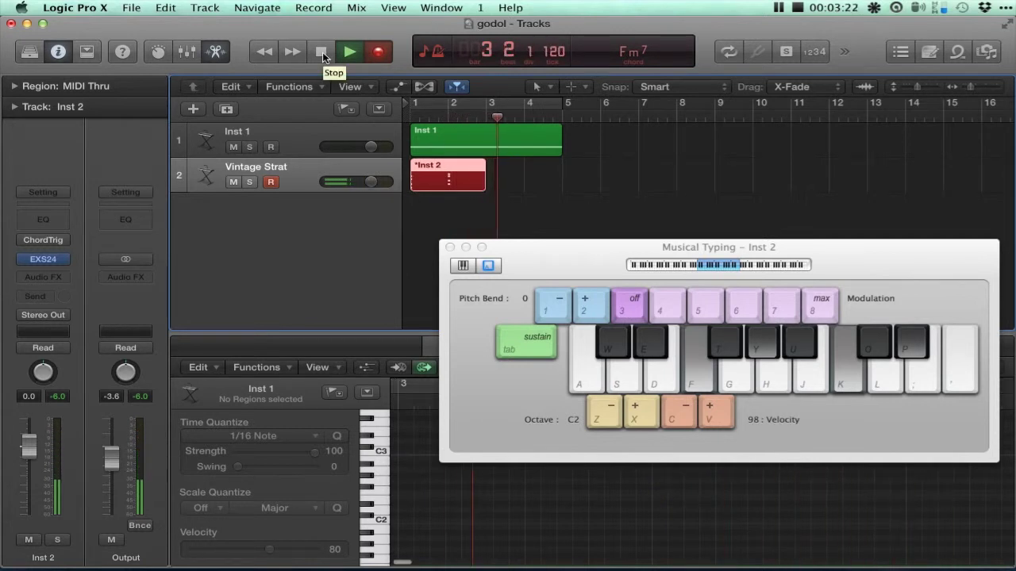
{"action": "key", "text": "d+g+j+l"}
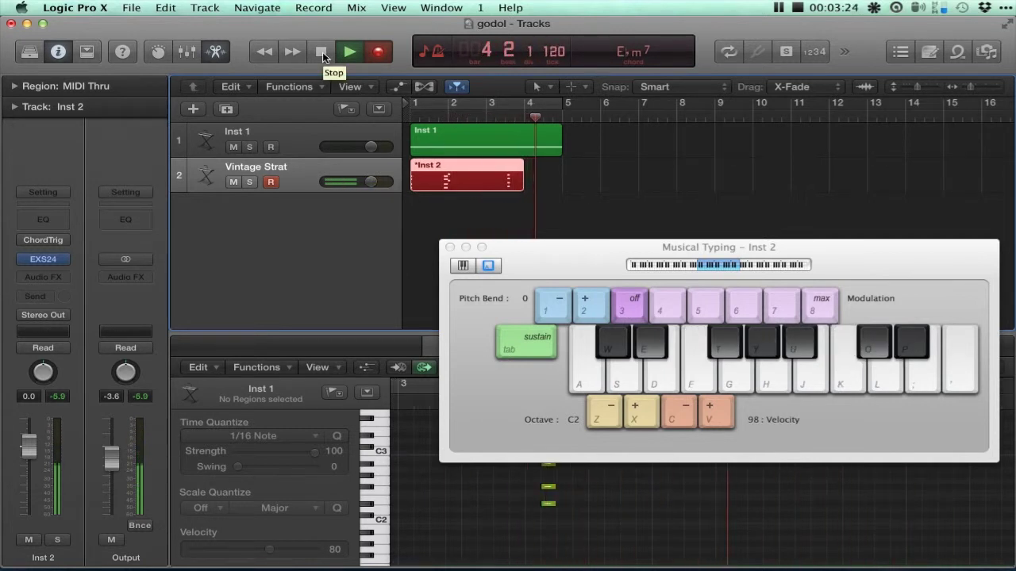
{"action": "left_click", "coordinate": [321, 52]}
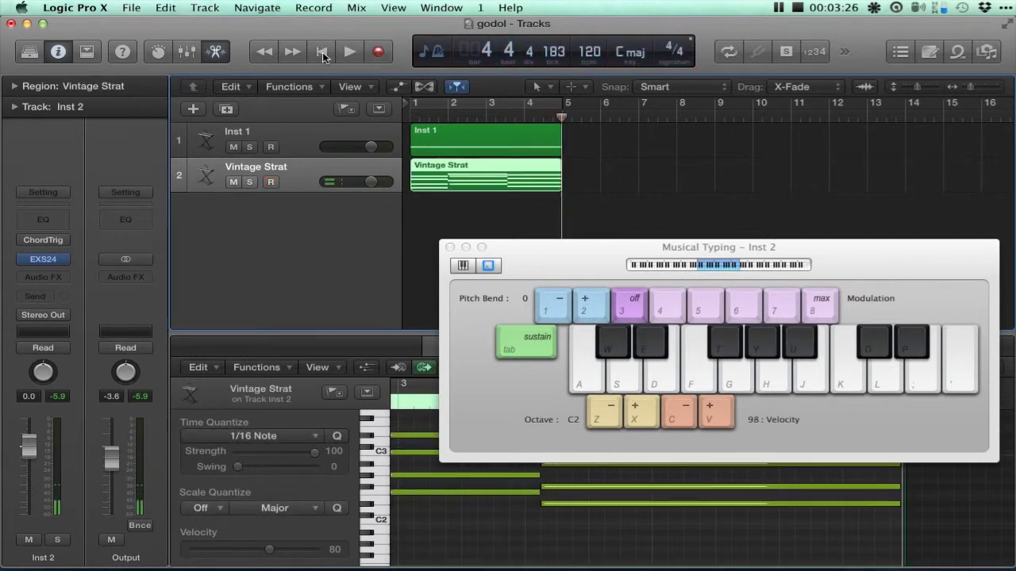
Mute the Inst 1 track and play the recorded Vintage Strat region from bar 1 to the end of bar 4
{"action": "left_click", "coordinate": [233, 147]}
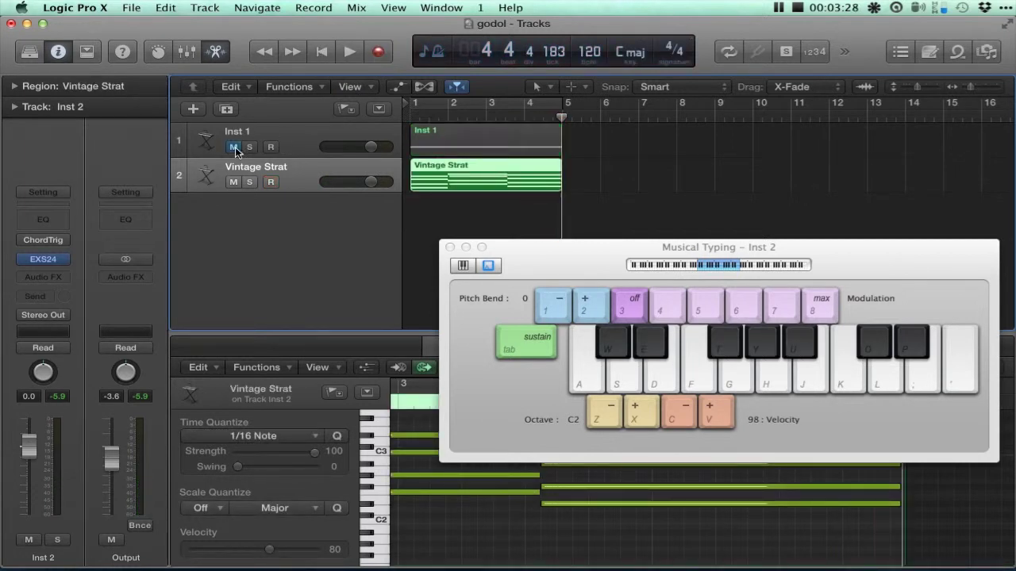
{"action": "left_click_drag", "start_coordinate": [560, 117], "coordinate": [381, 117]}
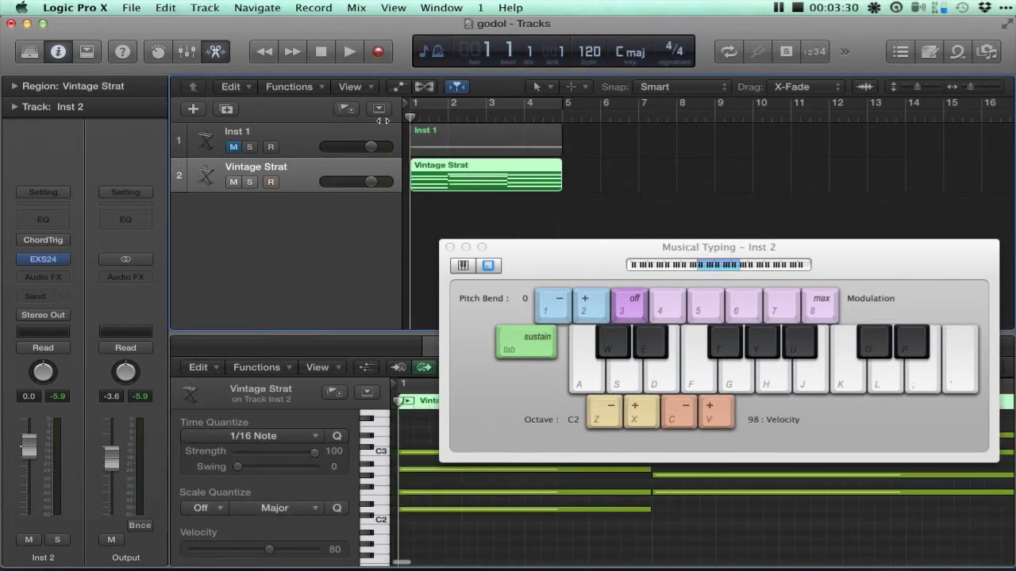
{"action": "left_click", "coordinate": [349, 53]}
{"action": "left_click", "coordinate": [349, 53]}
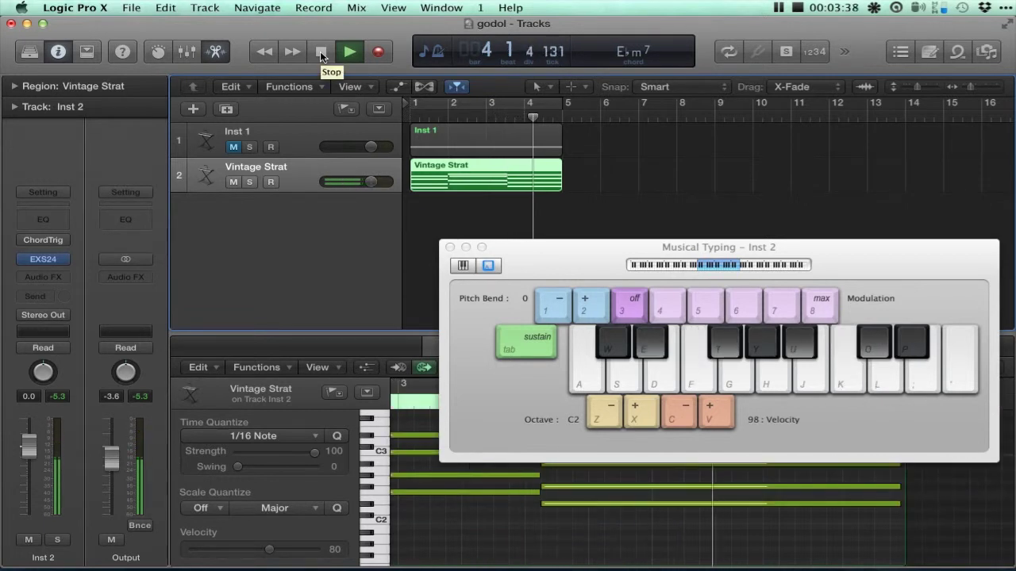
{"action": "left_click", "coordinate": [322, 53]}
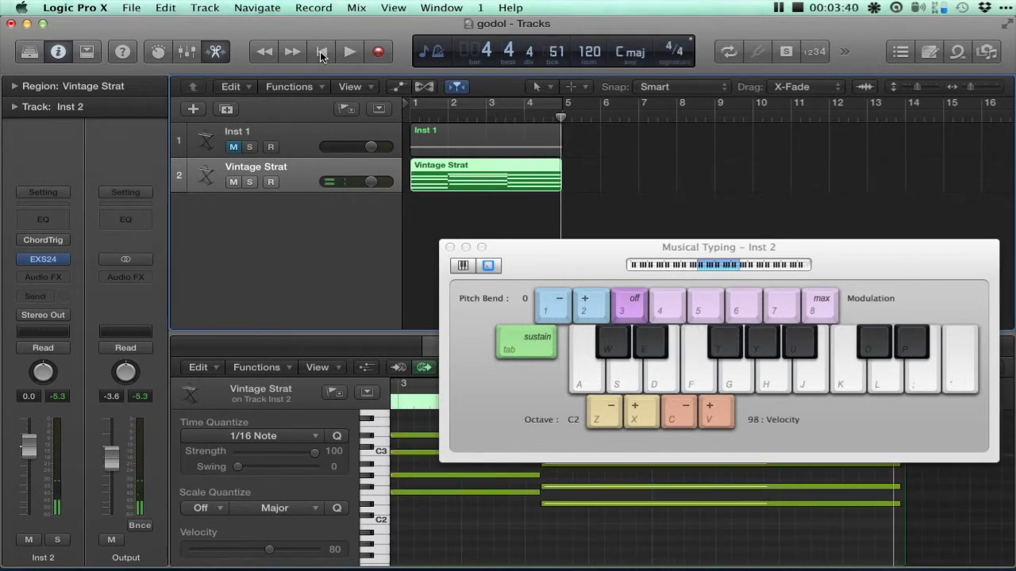
Replace Chord Trigger on the second track with an Arpeggiator using the outside-in note order and Grid pattern mode
{"action": "mouse_move", "coordinate": [63, 245]}
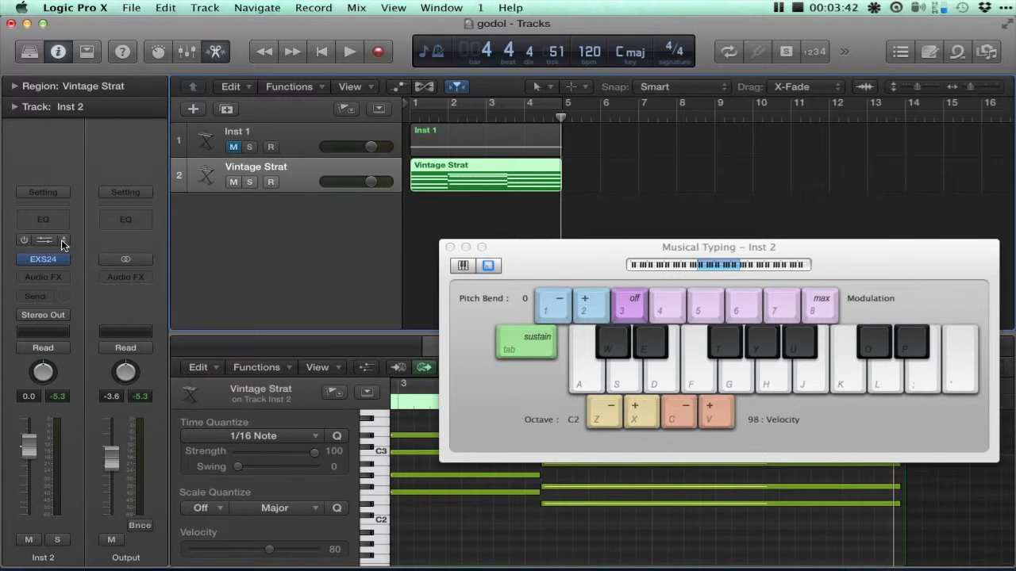
{"action": "left_click", "coordinate": [63, 241]}
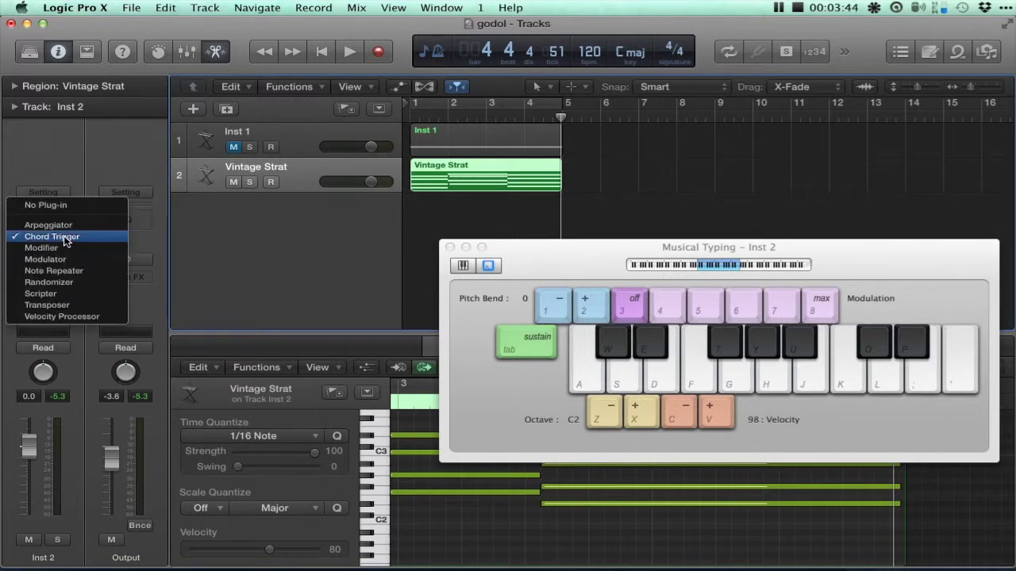
{"action": "left_click", "coordinate": [57, 227]}
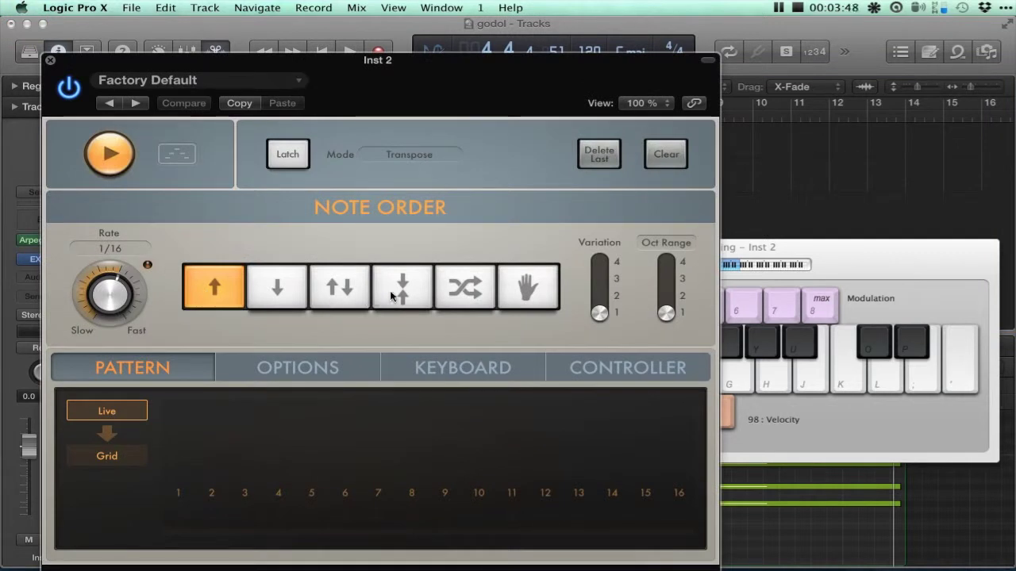
{"action": "left_click", "coordinate": [399, 288]}
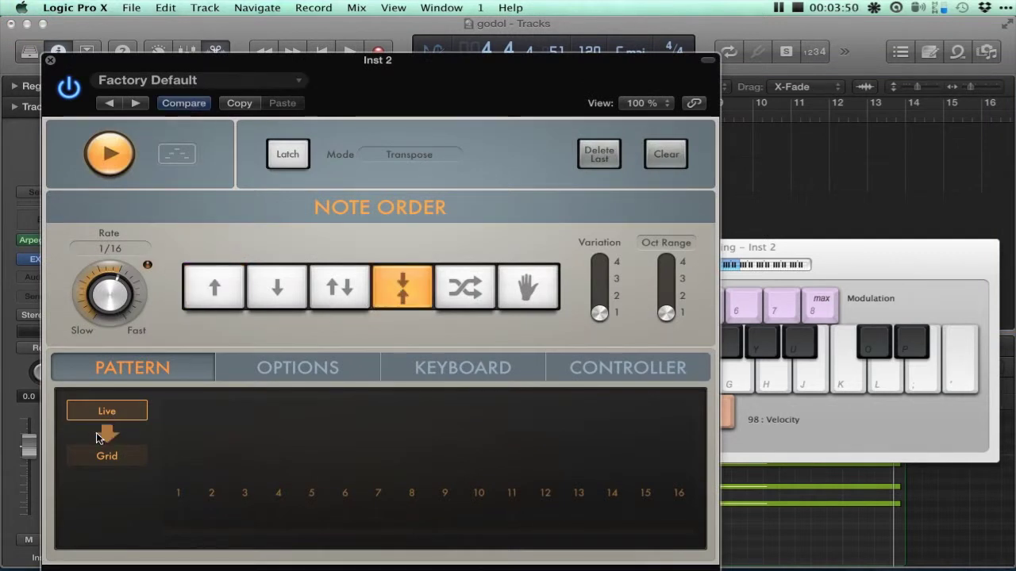
{"action": "left_click", "coordinate": [96, 458]}
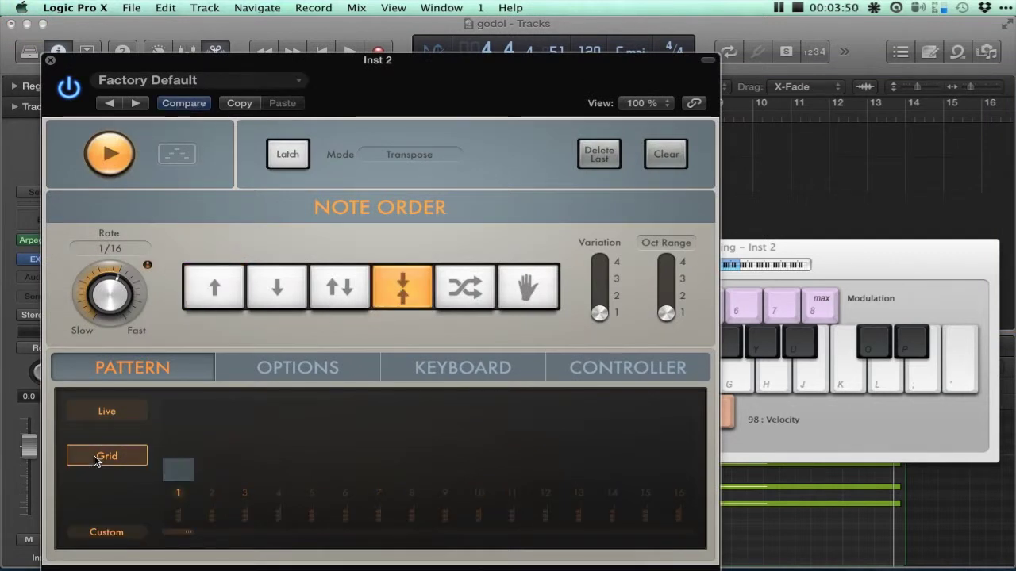
Enable arpeggiator grid steps 4, 7, 10, 13 and 16 and make them and step 1 play chords
{"action": "left_click", "coordinate": [278, 494]}
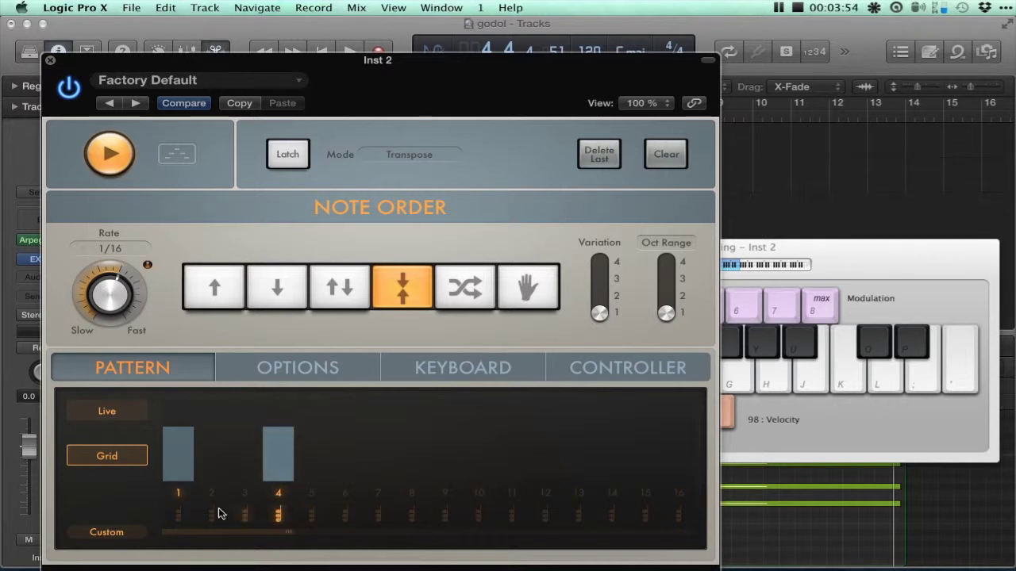
{"action": "left_click", "coordinate": [178, 515]}
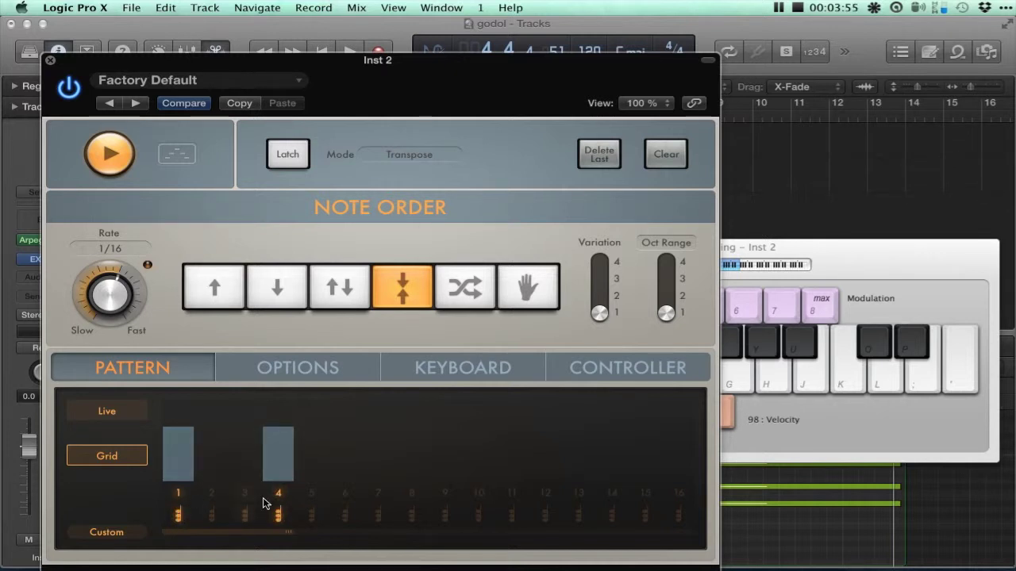
{"action": "left_click", "coordinate": [378, 493]}
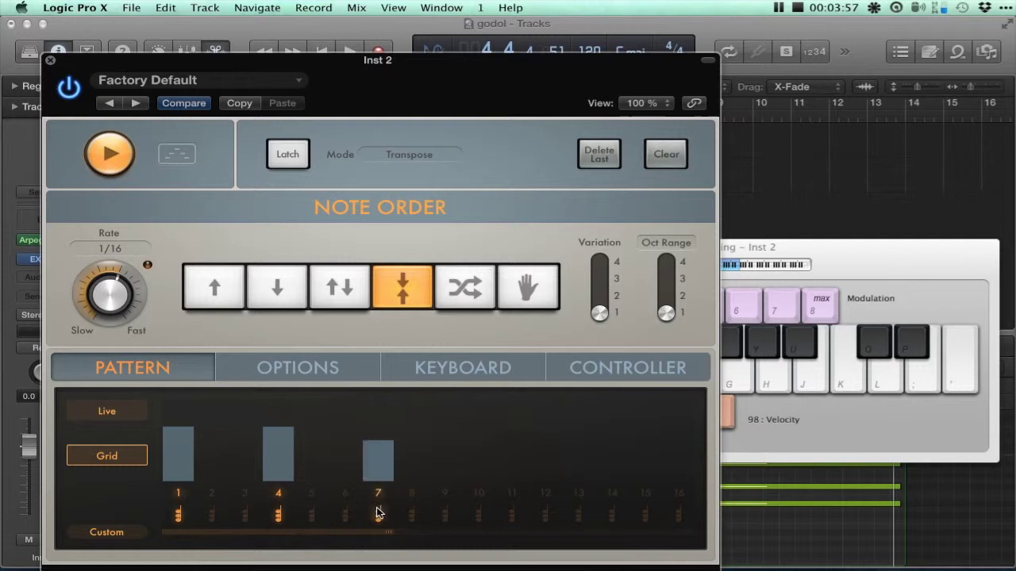
{"action": "left_click", "coordinate": [480, 510]}
{"action": "left_click", "coordinate": [580, 512]}
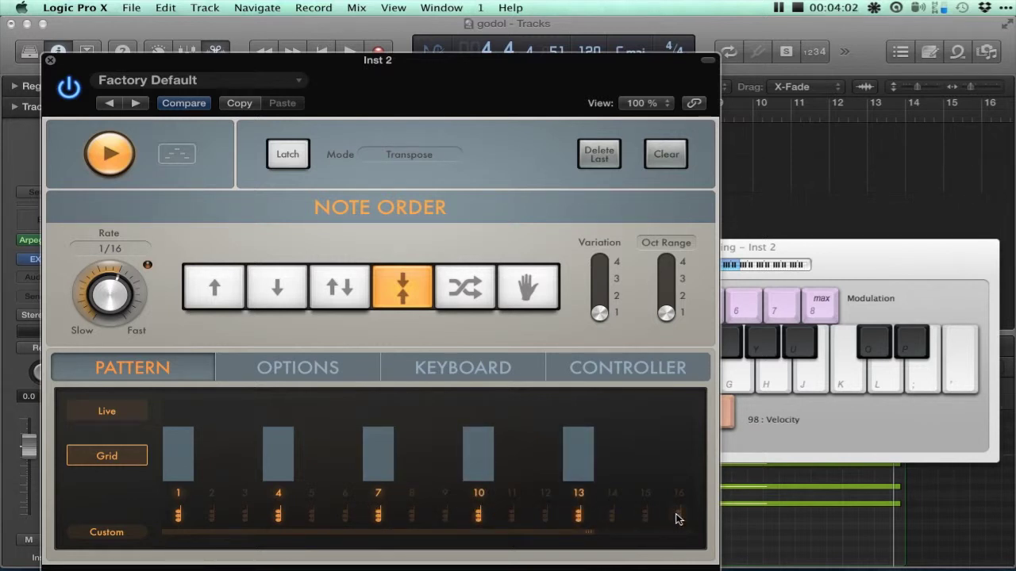
{"action": "left_click", "coordinate": [679, 512]}
Lower the velocity of arpeggiator steps 16 and 4, raise step 10, and close the plug-in window
{"action": "left_click_drag", "start_coordinate": [681, 442], "coordinate": [679, 451]}
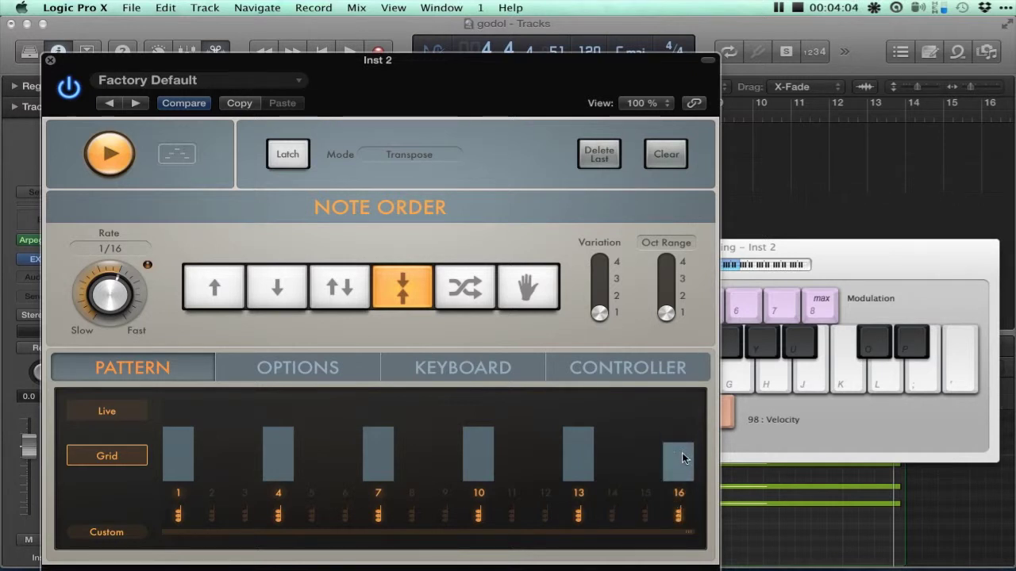
{"action": "left_click_drag", "start_coordinate": [476, 433], "coordinate": [475, 418]}
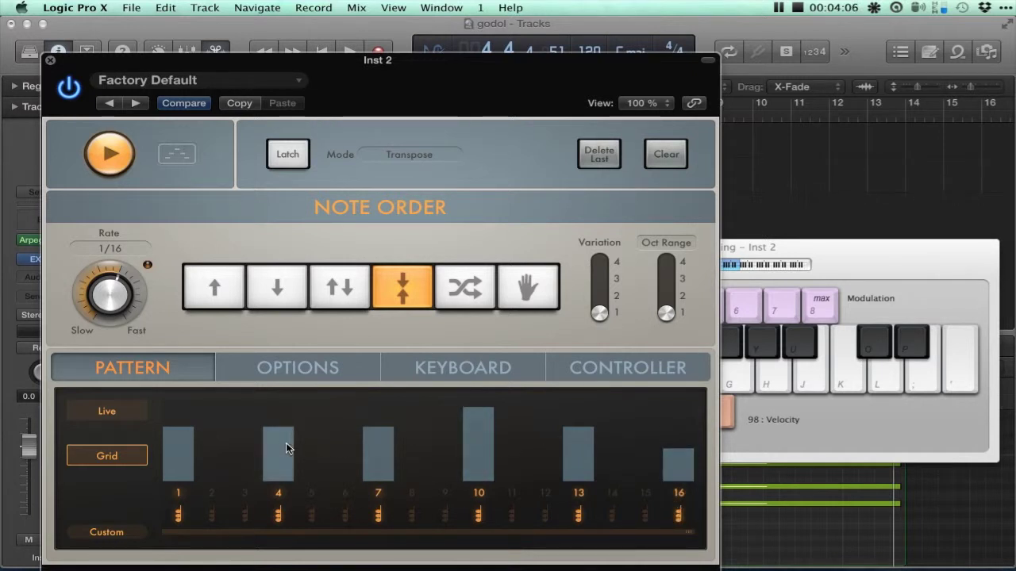
{"action": "left_click_drag", "start_coordinate": [286, 447], "coordinate": [279, 466]}
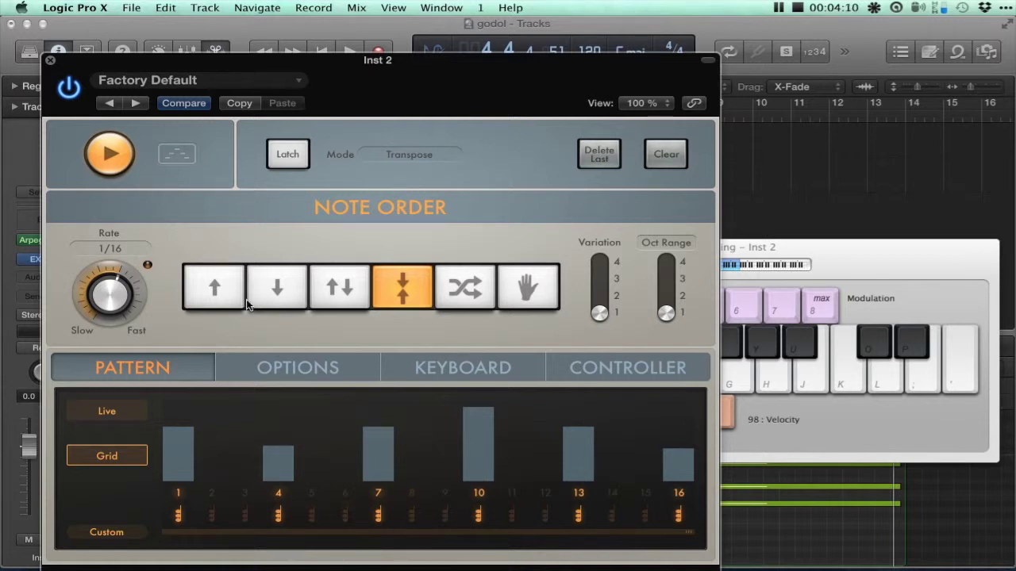
{"action": "left_click", "coordinate": [50, 61]}
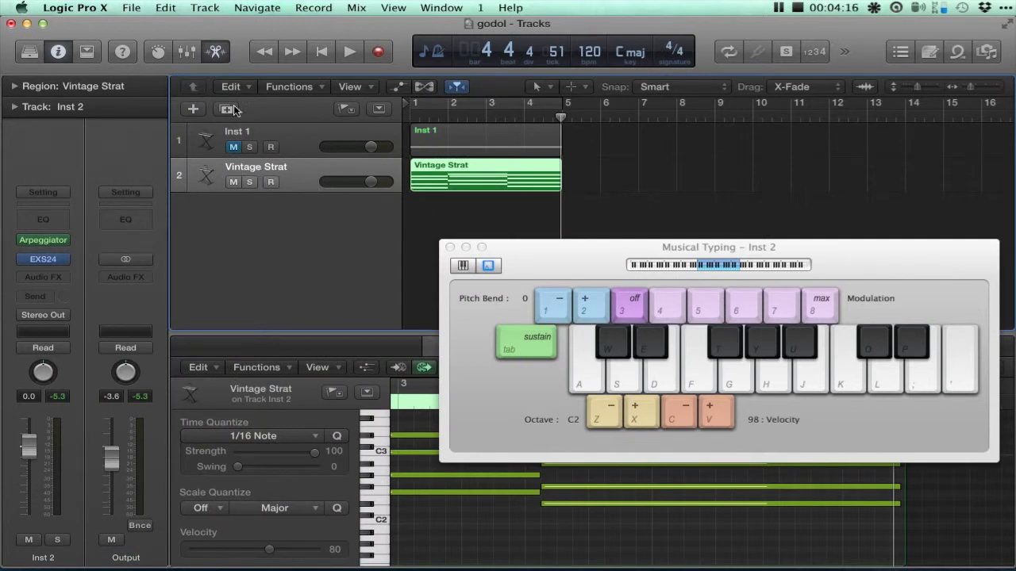
Audition the arpeggiated Vintage Strat sound by playing notes such as D2 and F2 on the on-screen keyboard
{"action": "left_click", "coordinate": [647, 379]}
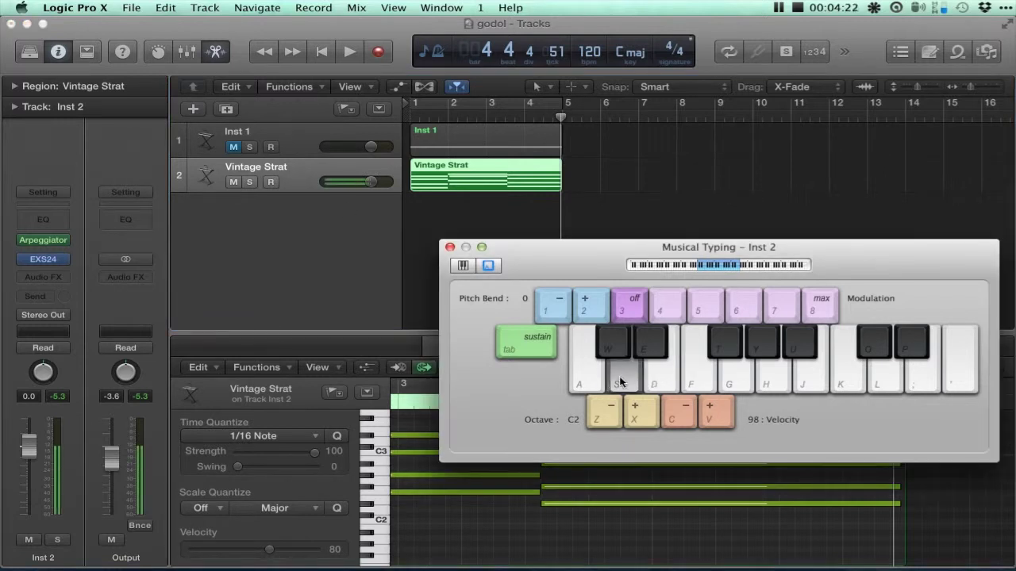
{"action": "left_click", "coordinate": [618, 377]}
{"action": "left_click", "coordinate": [706, 389]}
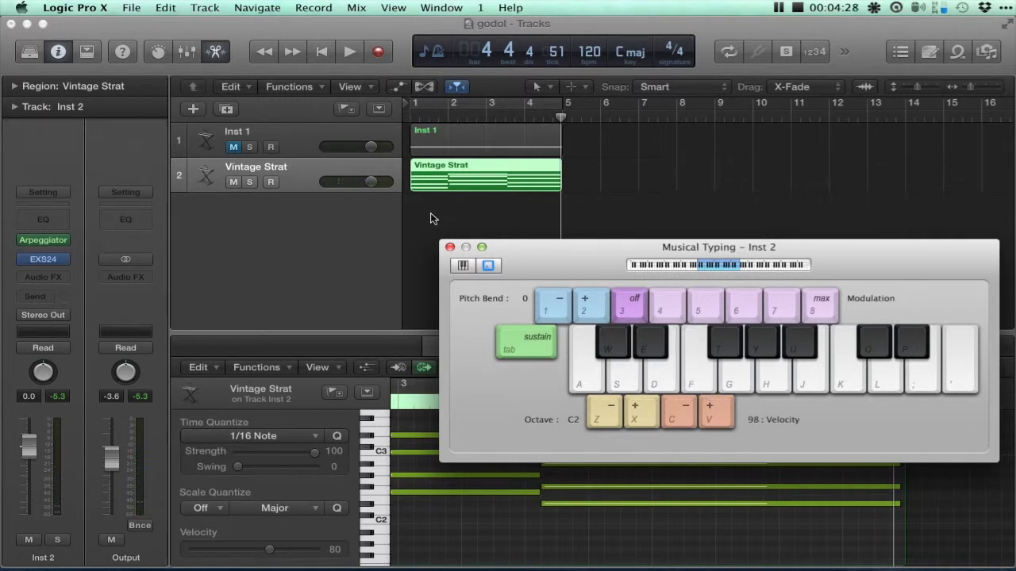
Create a third track with duplicate settings of the arpeggiated Vintage Strat track
{"action": "left_click", "coordinate": [300, 176]}
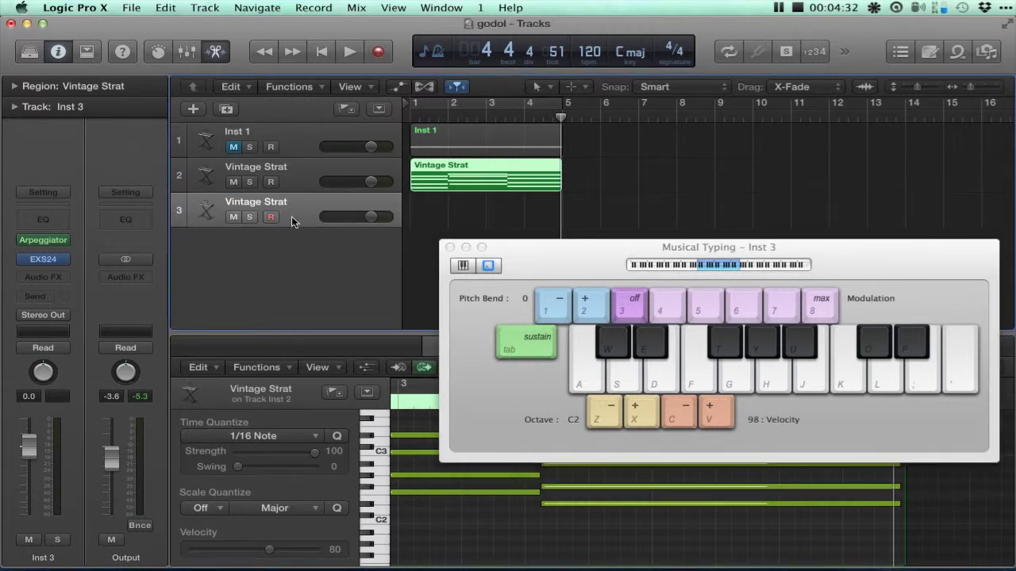
{"action": "left_click", "coordinate": [292, 221]}
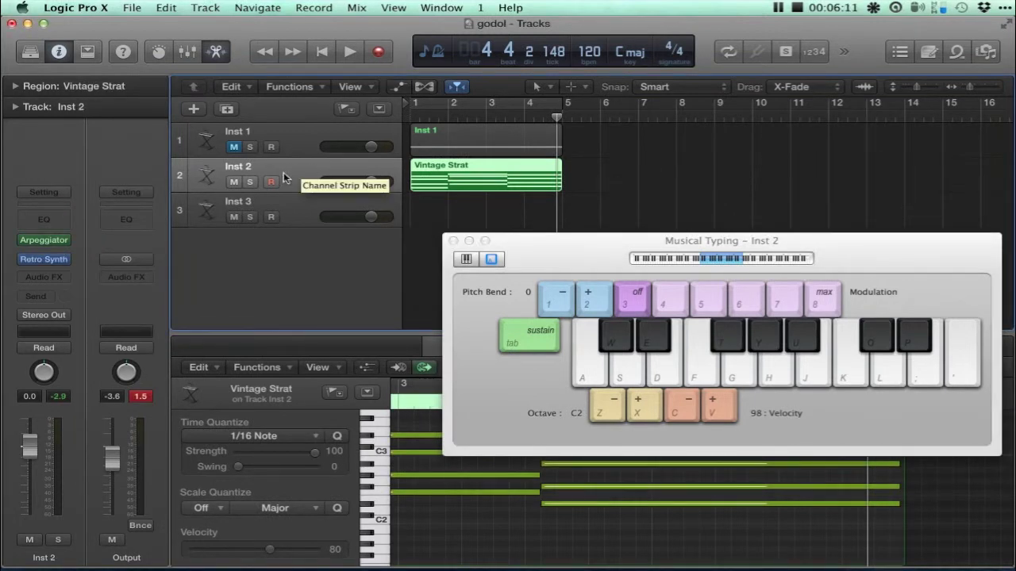
Replace Retro Synth on the Inst 2 track with External Instrument and set its MIDI destination to Драйвер IAC Канал передачи 1
{"action": "left_click", "coordinate": [66, 260]}
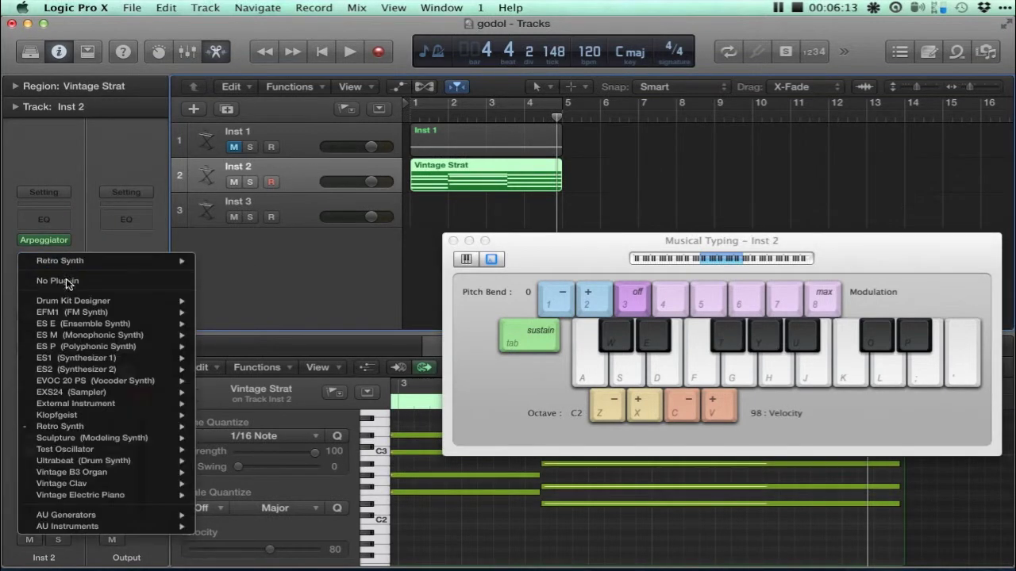
{"action": "left_click", "coordinate": [91, 404]}
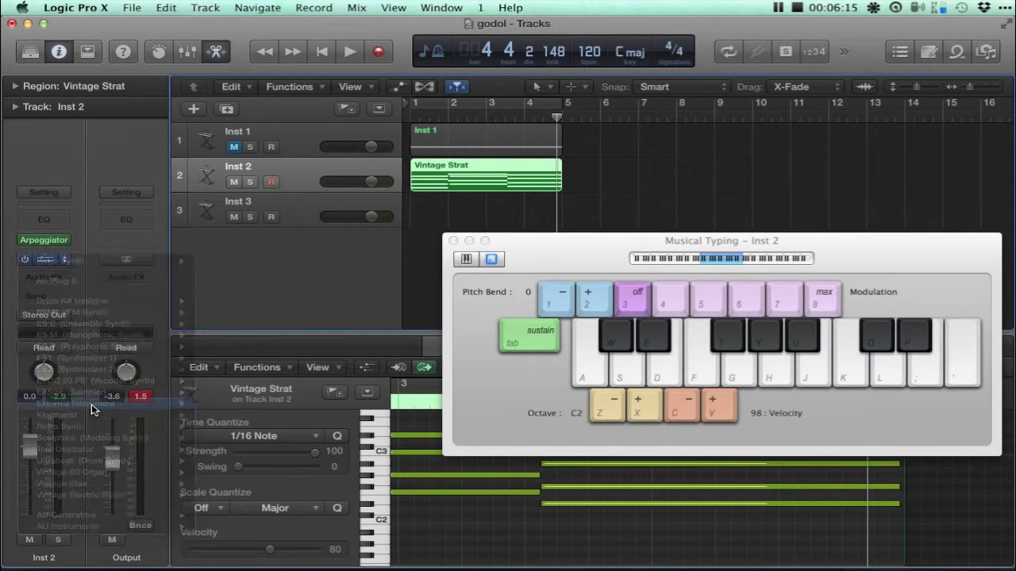
{"action": "left_click", "coordinate": [257, 149]}
{"action": "left_click", "coordinate": [253, 161]}
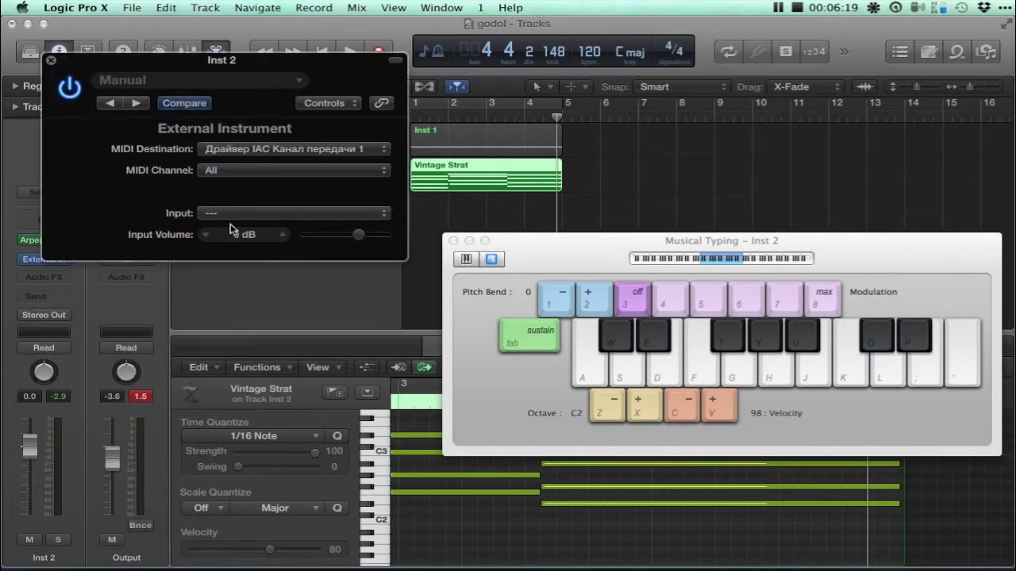
Close the Inst 2 plug-in window and replace EXS24 on the Inst 3 track with Retro Synth
{"action": "left_click", "coordinate": [51, 62]}
{"action": "left_click", "coordinate": [292, 212]}
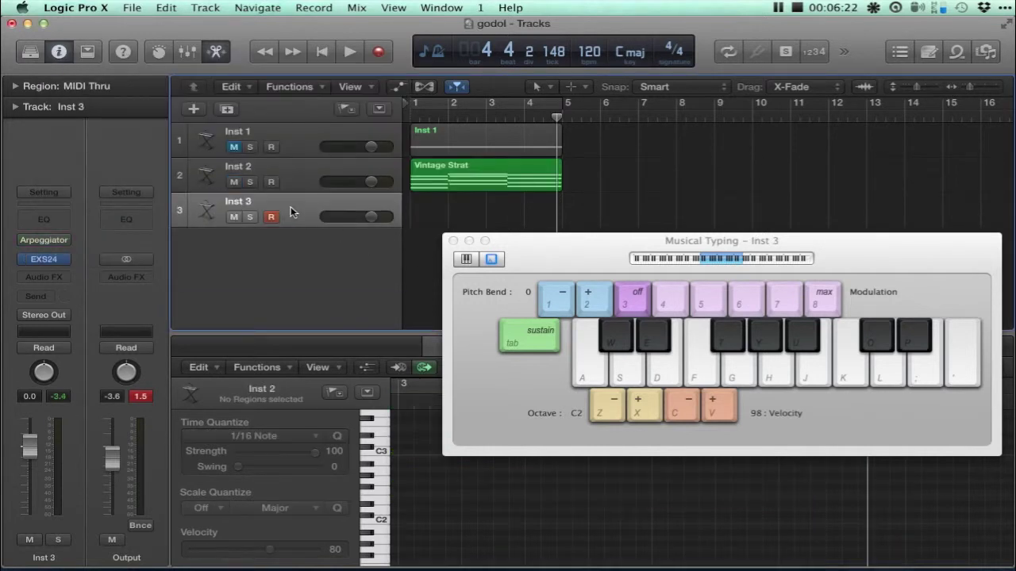
{"action": "left_click", "coordinate": [64, 261]}
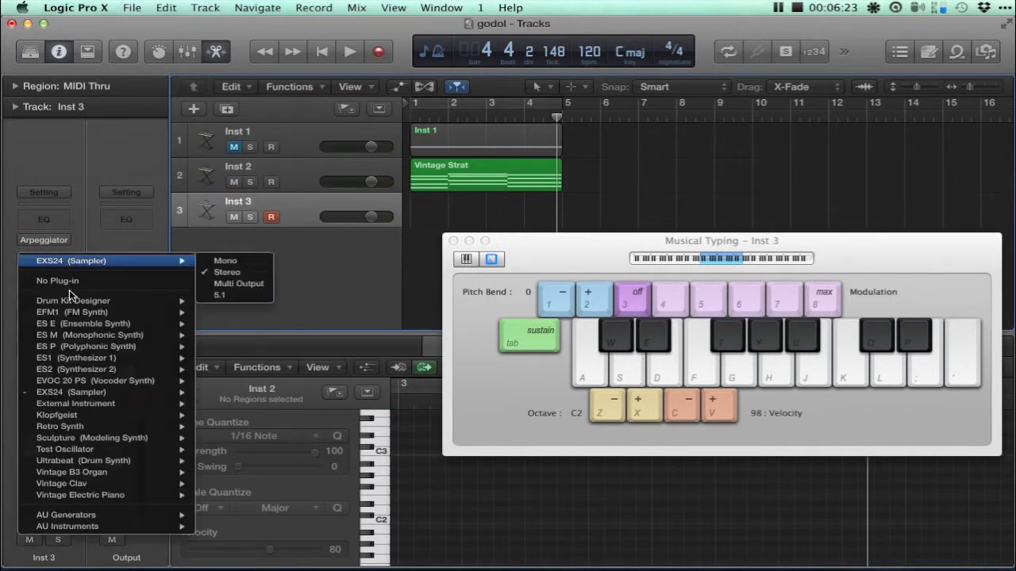
{"action": "left_click", "coordinate": [73, 425]}
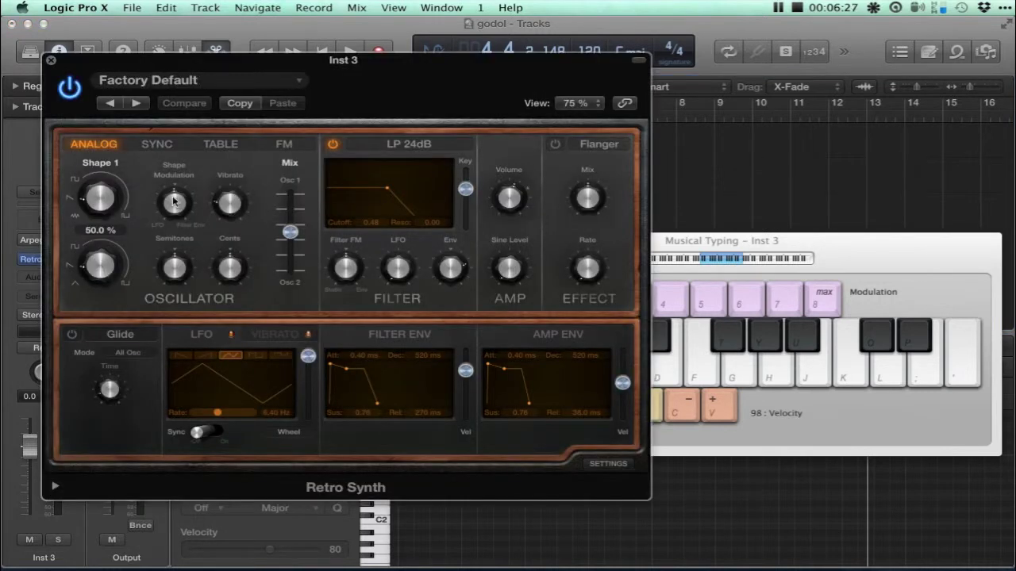
Audition the Retro Synth sound on Inst 3 with a couple of notes and close its plug-in window
{"action": "key", "text": "d"}
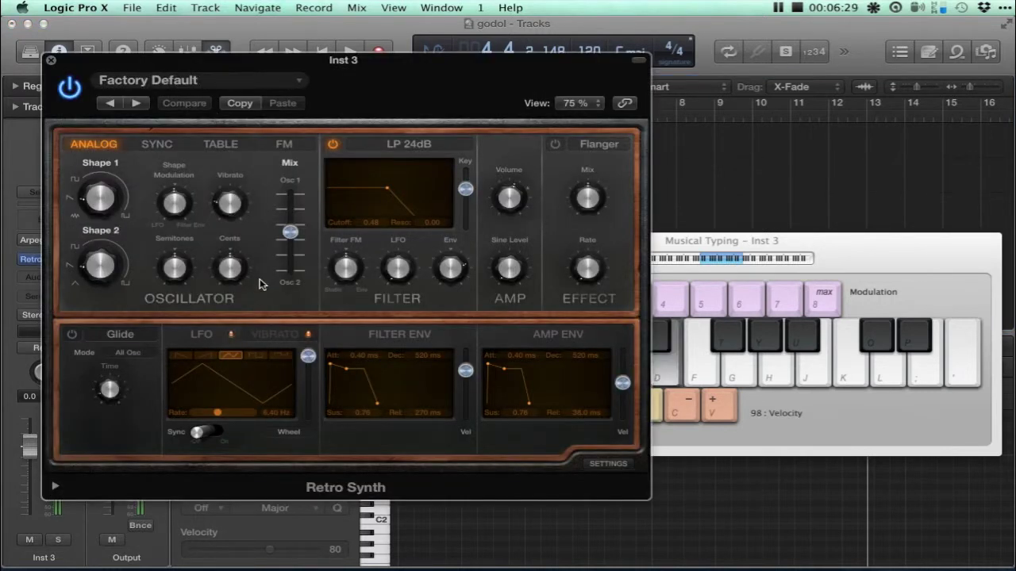
{"action": "key", "text": "f"}
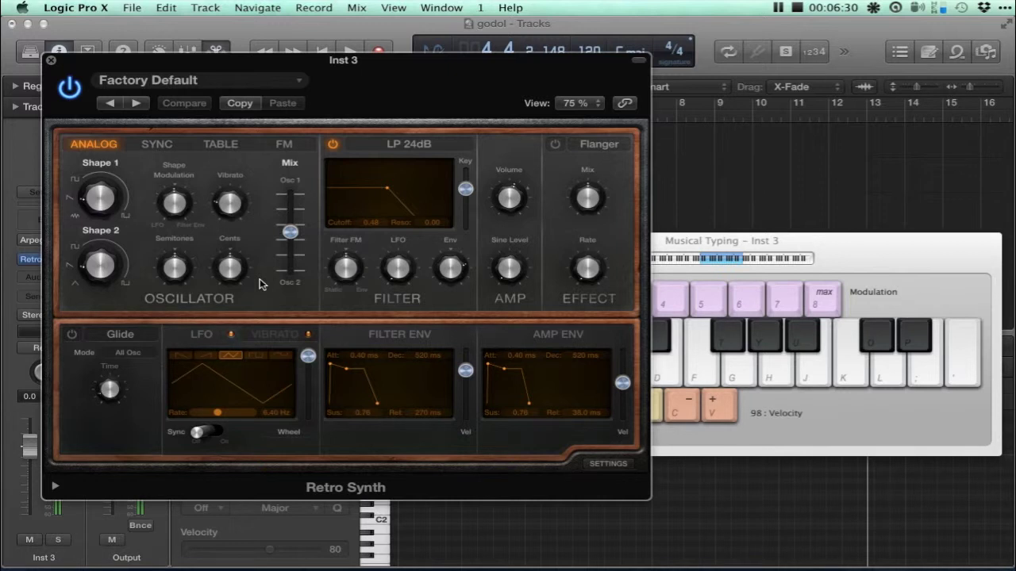
{"action": "left_click", "coordinate": [51, 61]}
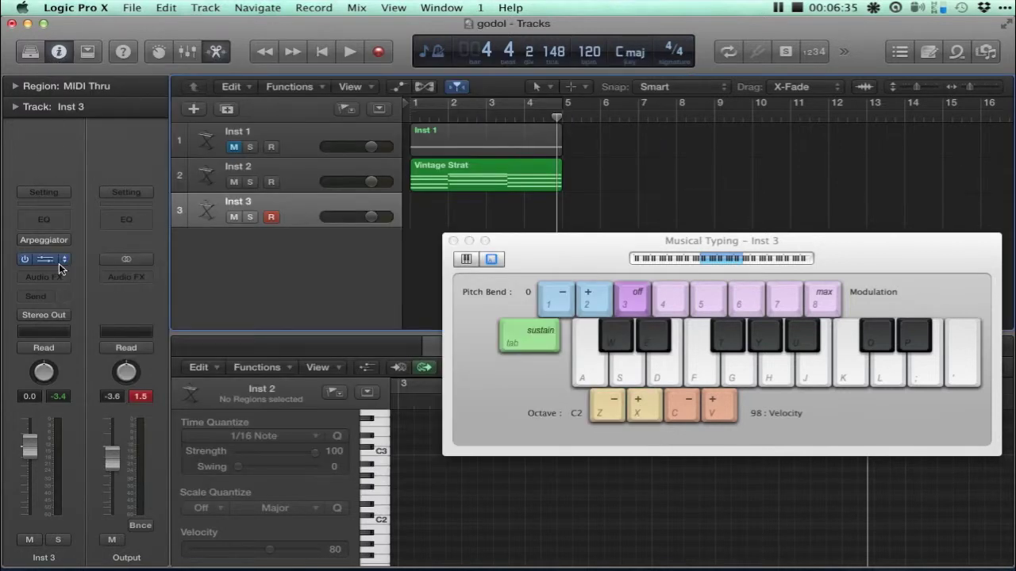
Add a send to Bus 1 on the Inst 3 channel strip
{"action": "left_click", "coordinate": [44, 297]}
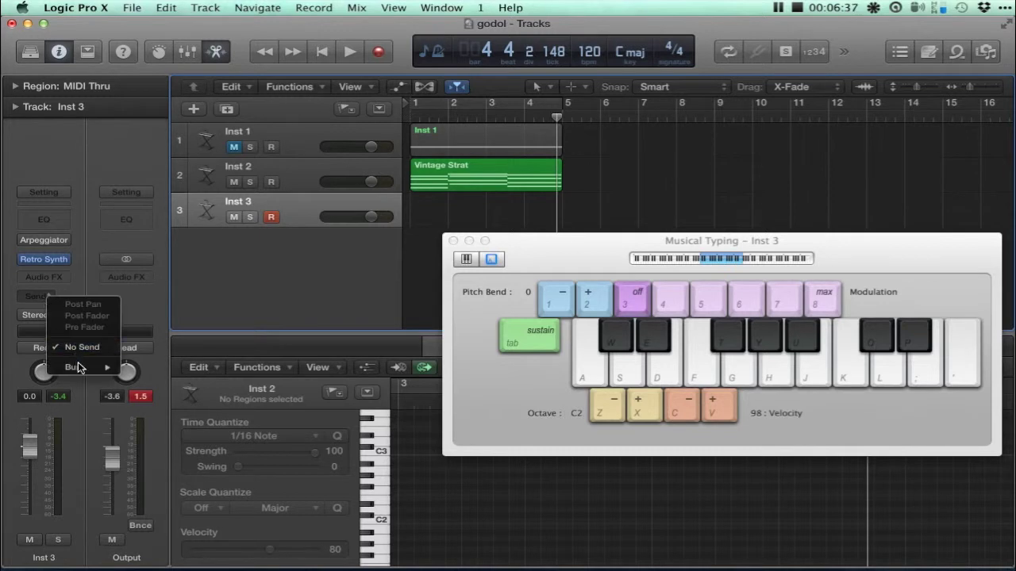
{"action": "mouse_move", "coordinate": [102, 369]}
{"action": "left_click", "coordinate": [150, 368]}
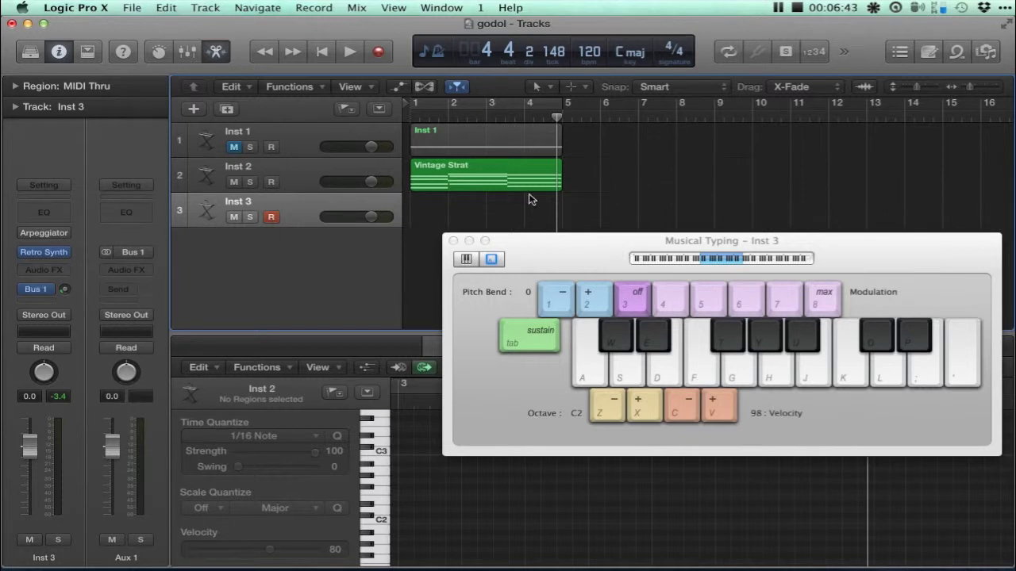
Record the arpeggiated output of Inst 2 as MIDI on the Inst 3 track, from bar 1 to the end of the Vintage Strat region
{"action": "left_click_drag", "start_coordinate": [554, 120], "coordinate": [408, 119]}
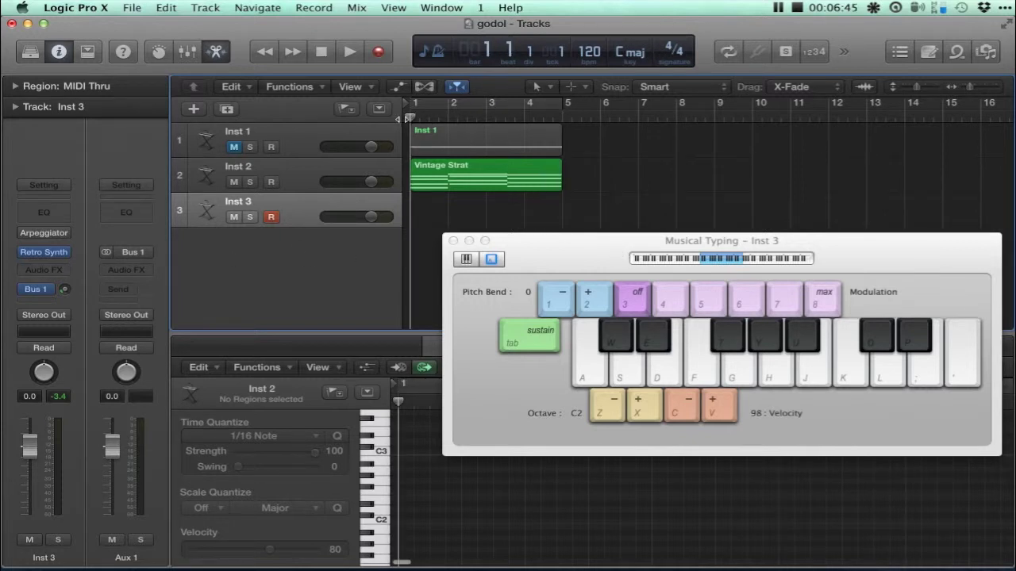
{"action": "left_click", "coordinate": [285, 178]}
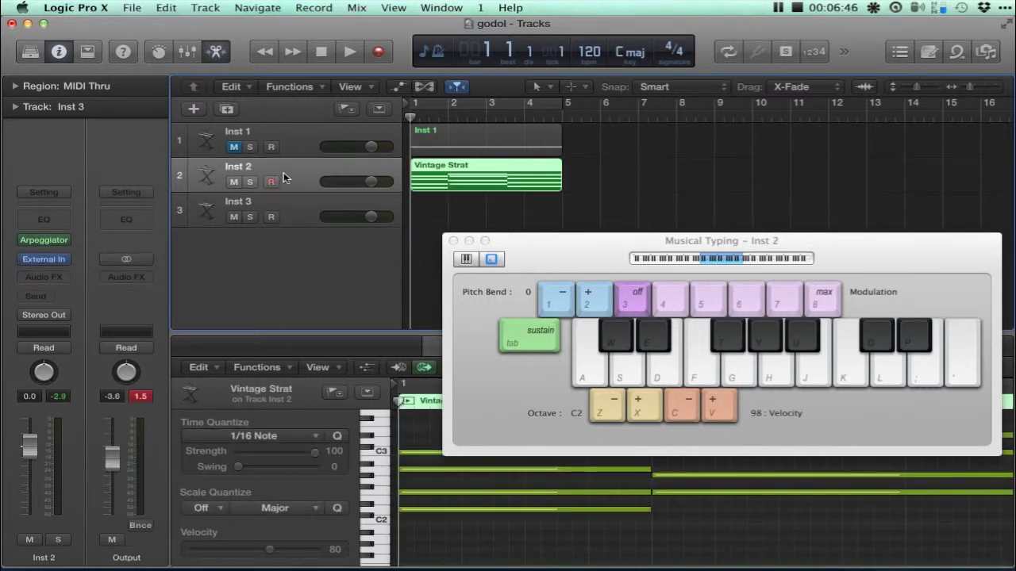
{"action": "left_click", "coordinate": [290, 213]}
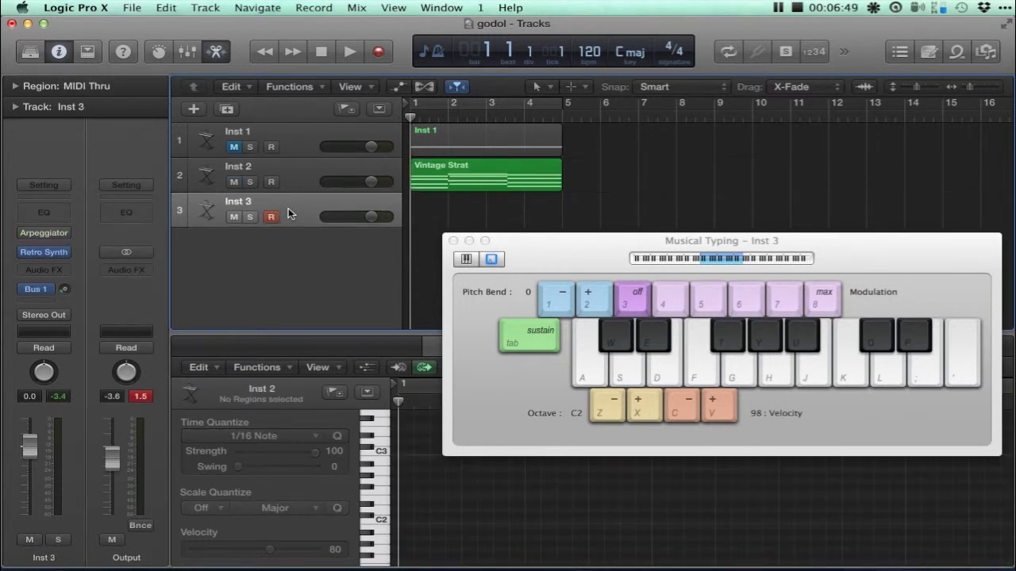
{"action": "left_click", "coordinate": [378, 54]}
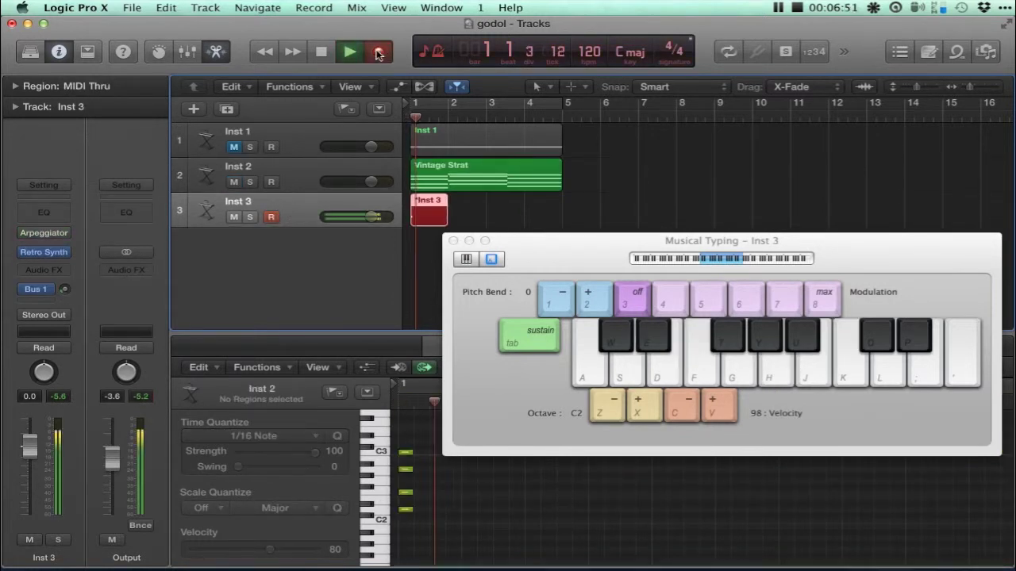
{"action": "key", "text": "f"}
{"action": "key", "text": "y"}
{"action": "key", "text": "k"}
{"action": "key", "text": "p"}
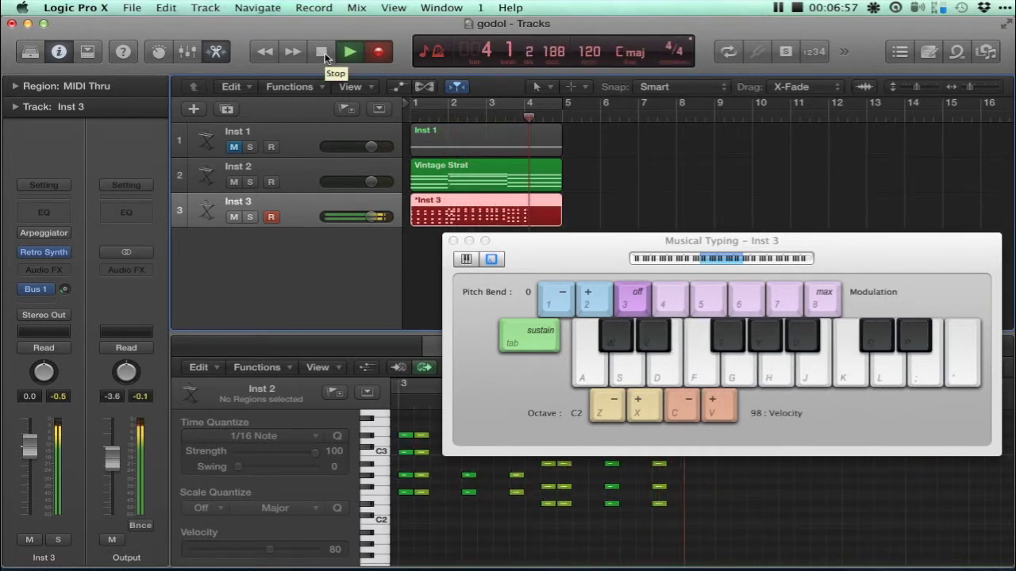
{"action": "left_click", "coordinate": [322, 54]}
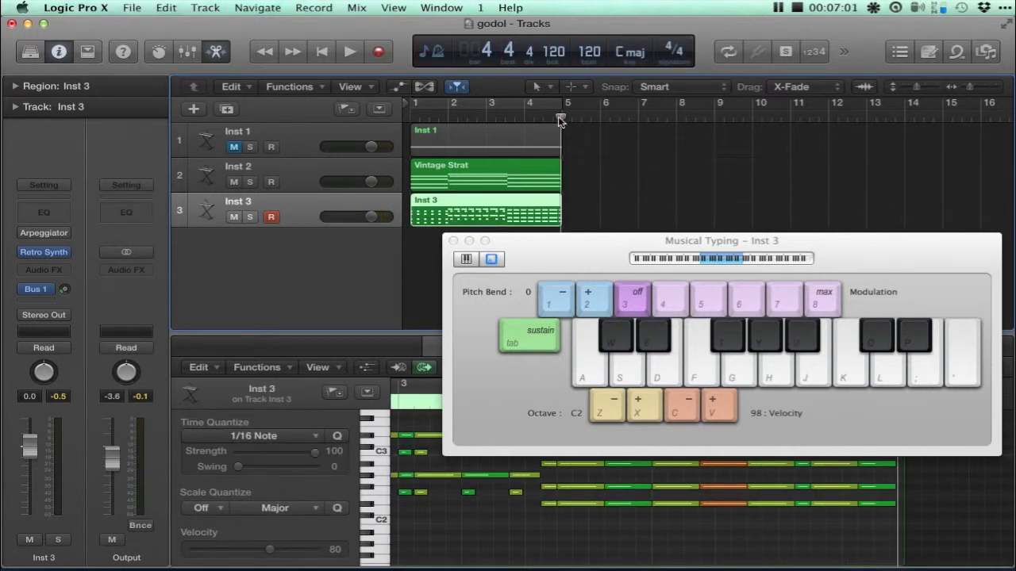
Mute the Inst 2 track and play back the newly recorded Inst 3 region from bar 1
{"action": "left_click_drag", "start_coordinate": [573, 250], "coordinate": [574, 288]}
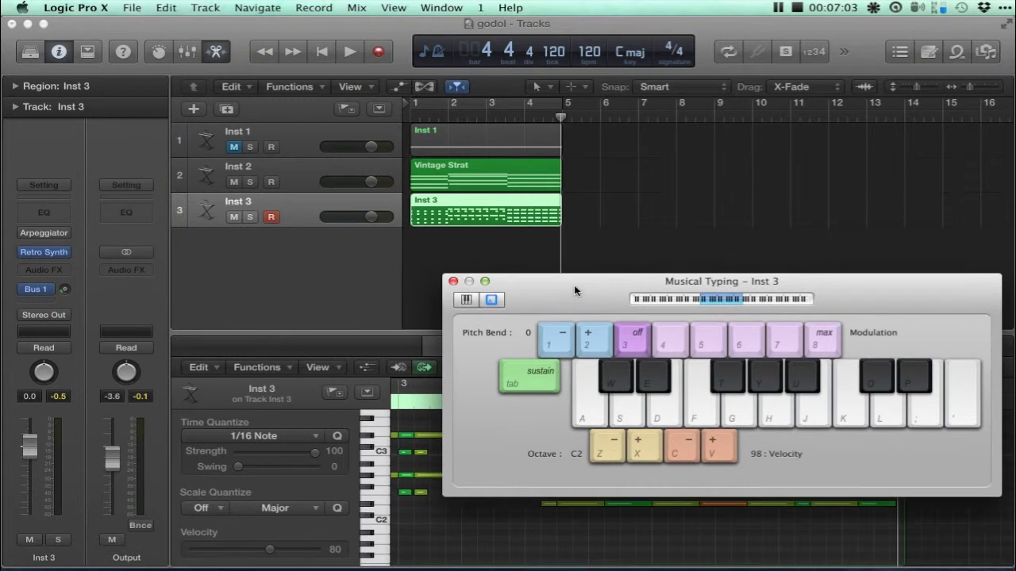
{"action": "left_click", "coordinate": [238, 184]}
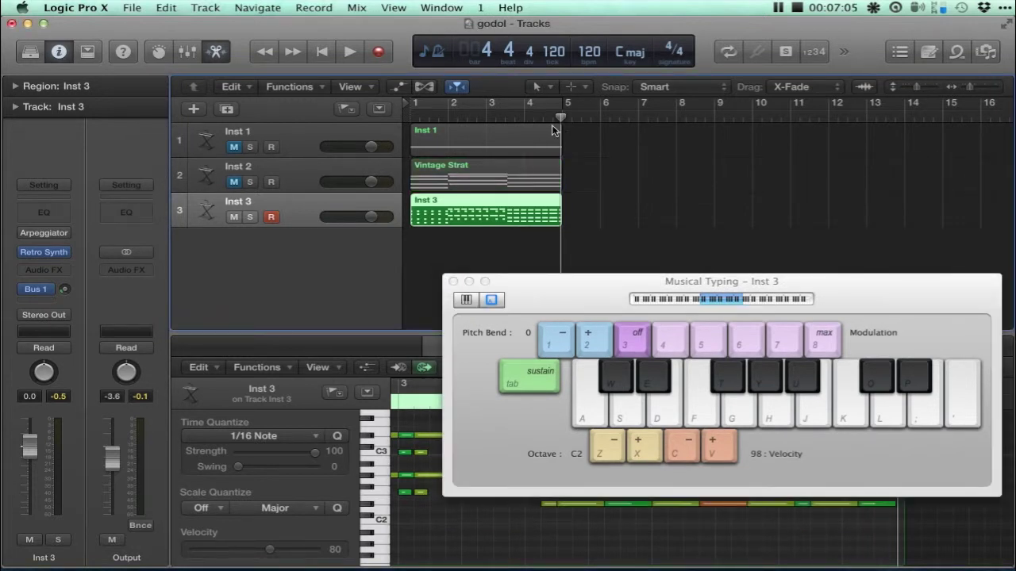
{"action": "left_click_drag", "start_coordinate": [560, 117], "coordinate": [389, 116]}
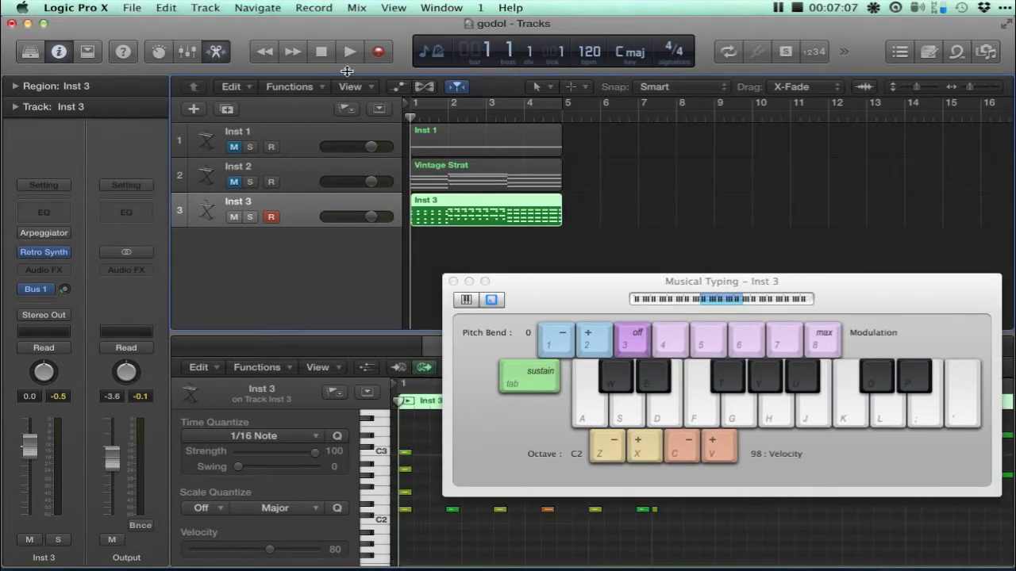
{"action": "left_click", "coordinate": [350, 52]}
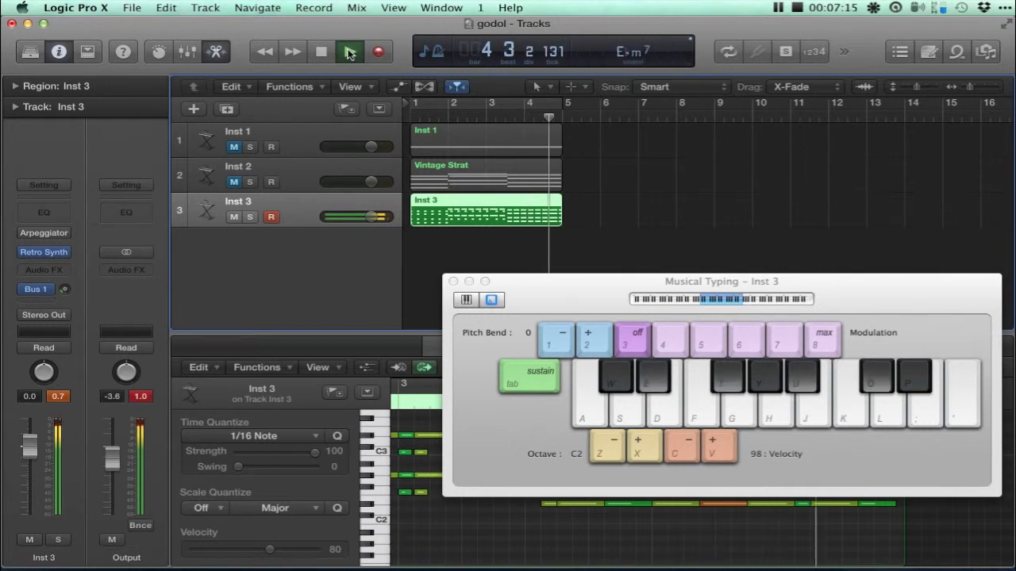
{"action": "left_click", "coordinate": [321, 53]}
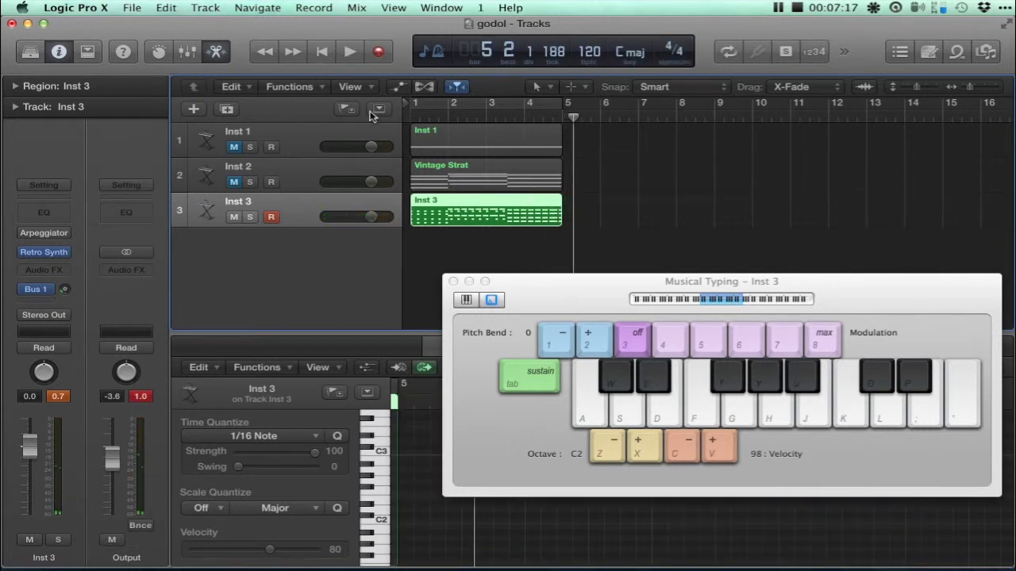
Mute the Inst 3 track, unmute Inst 2, and briefly play the project from bar 1
{"action": "left_click", "coordinate": [233, 218]}
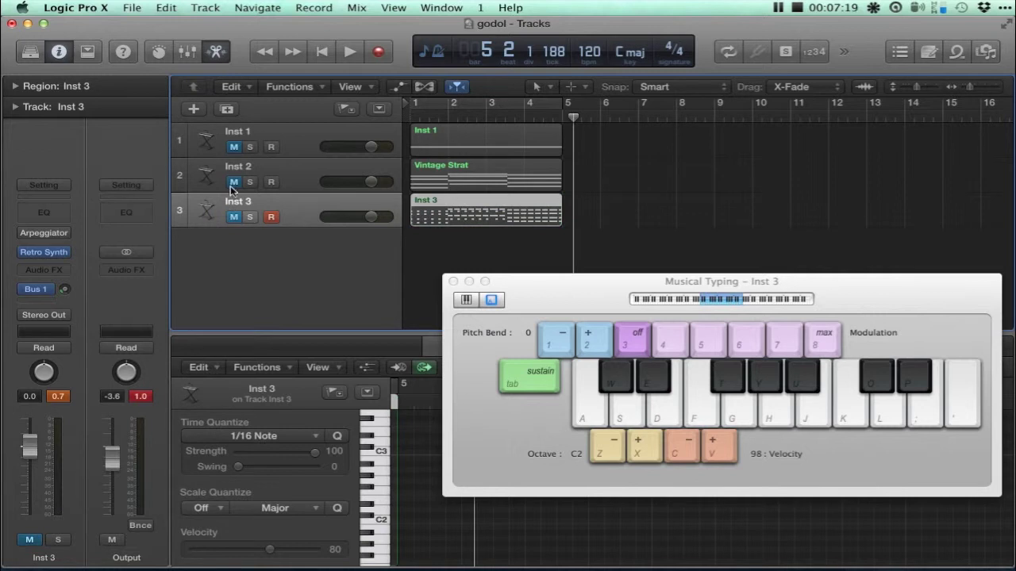
{"action": "left_click", "coordinate": [234, 183]}
{"action": "left_click", "coordinate": [352, 55]}
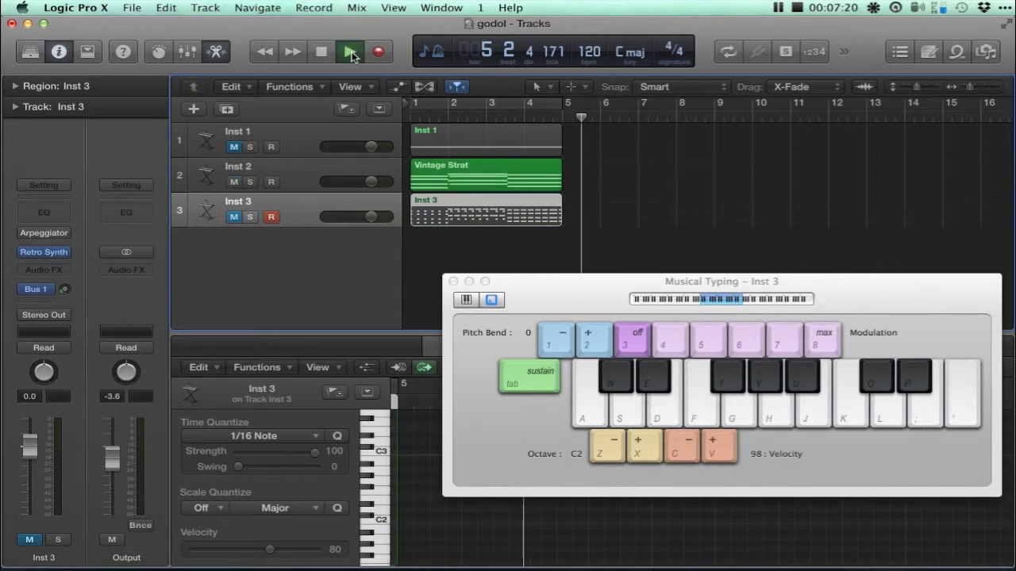
{"action": "key", "text": "Return"}
{"action": "left_click", "coordinate": [266, 58]}
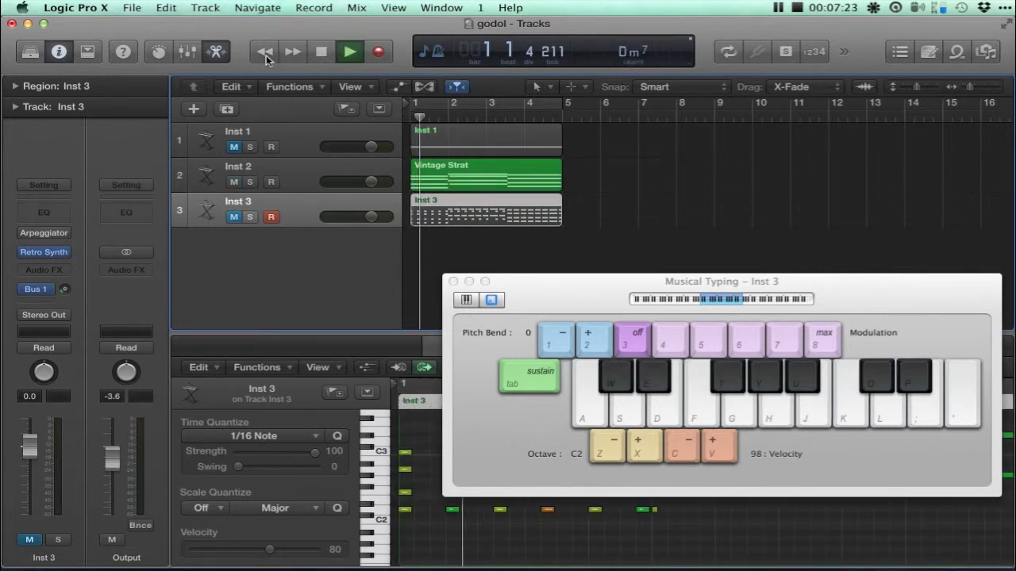
{"action": "left_click", "coordinate": [266, 57]}
{"action": "left_click", "coordinate": [322, 54]}
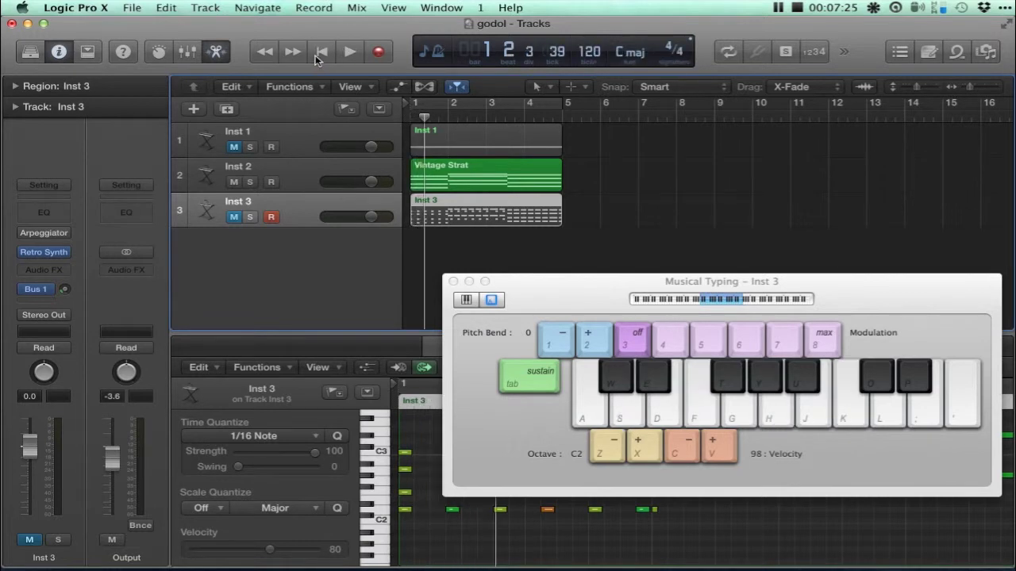
Replace External Instrument on the Inst 2 track with EXS24 (Sampler) and close the plug-in window
{"action": "left_click", "coordinate": [435, 173]}
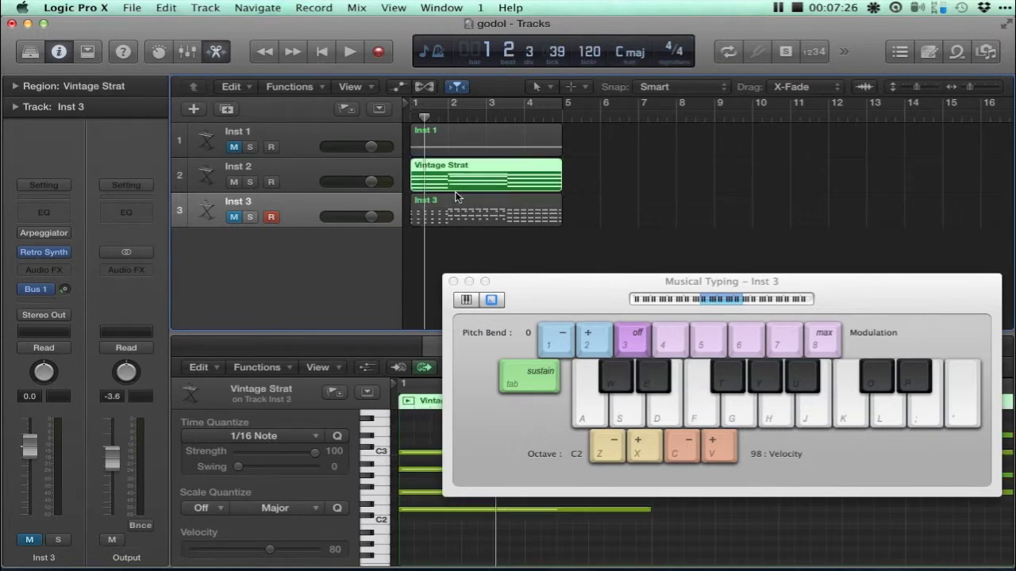
{"action": "left_click", "coordinate": [67, 233]}
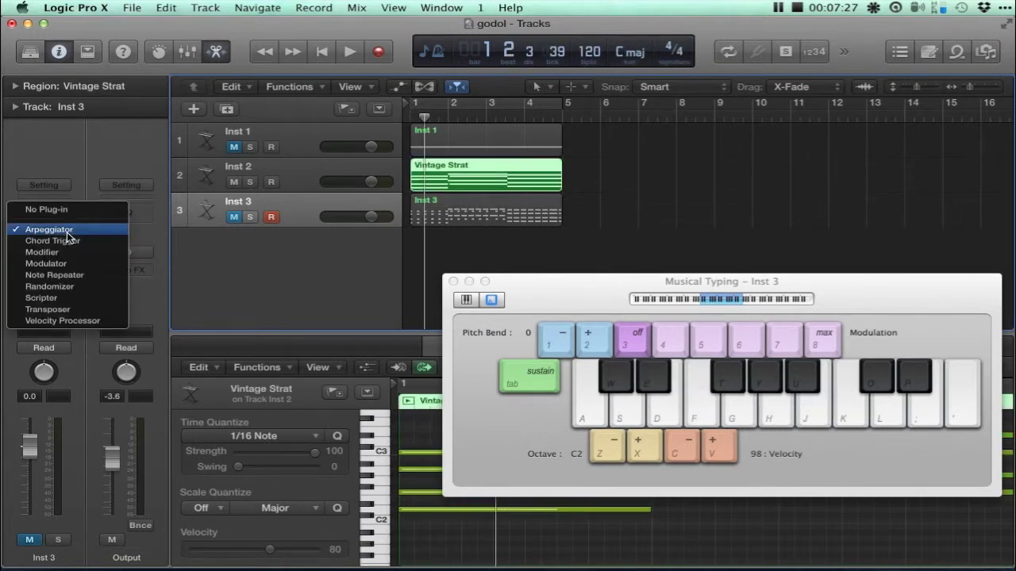
{"action": "left_click", "coordinate": [162, 274]}
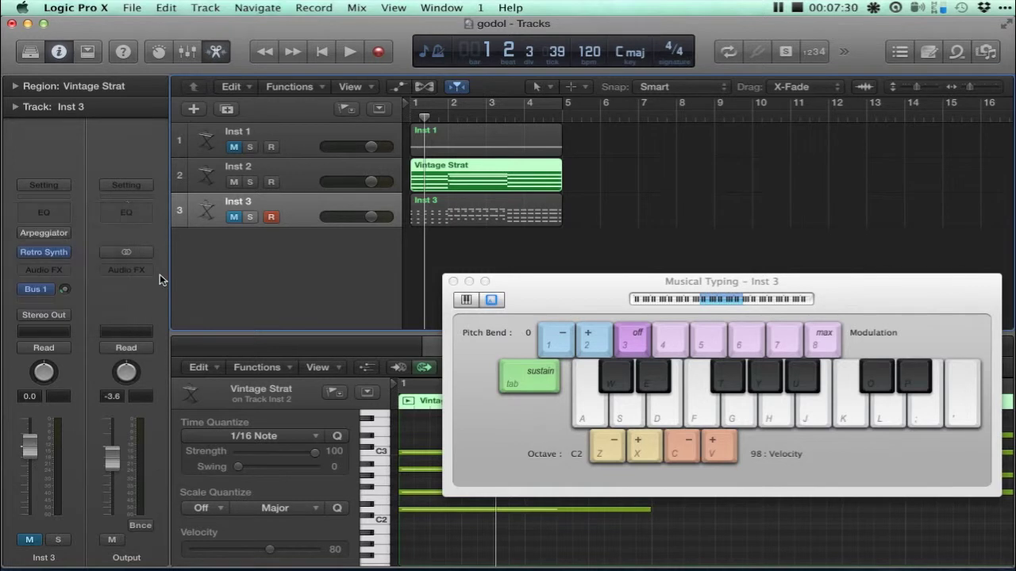
{"action": "left_click", "coordinate": [292, 185]}
{"action": "left_click", "coordinate": [65, 260]}
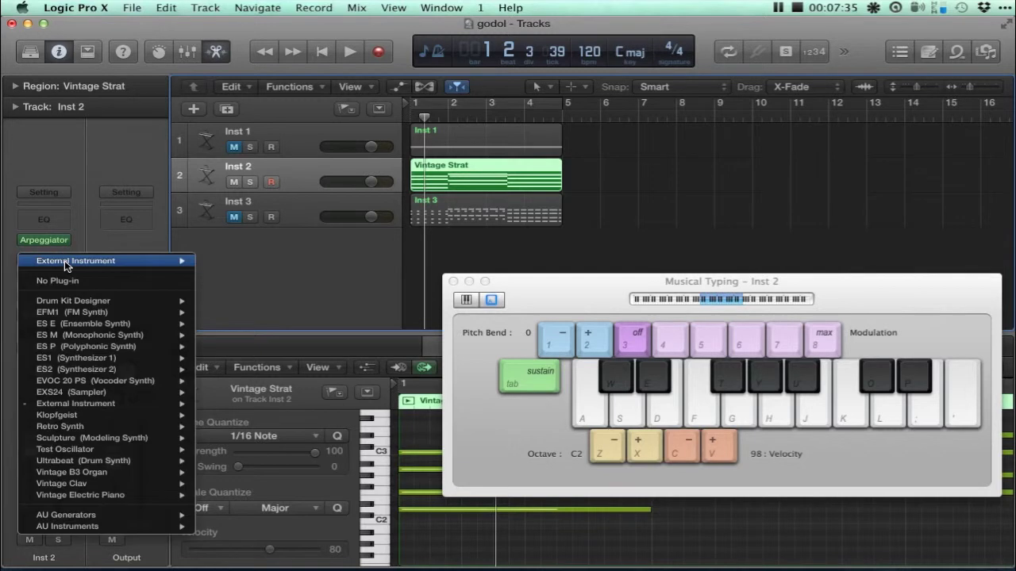
{"action": "mouse_move", "coordinate": [79, 336]}
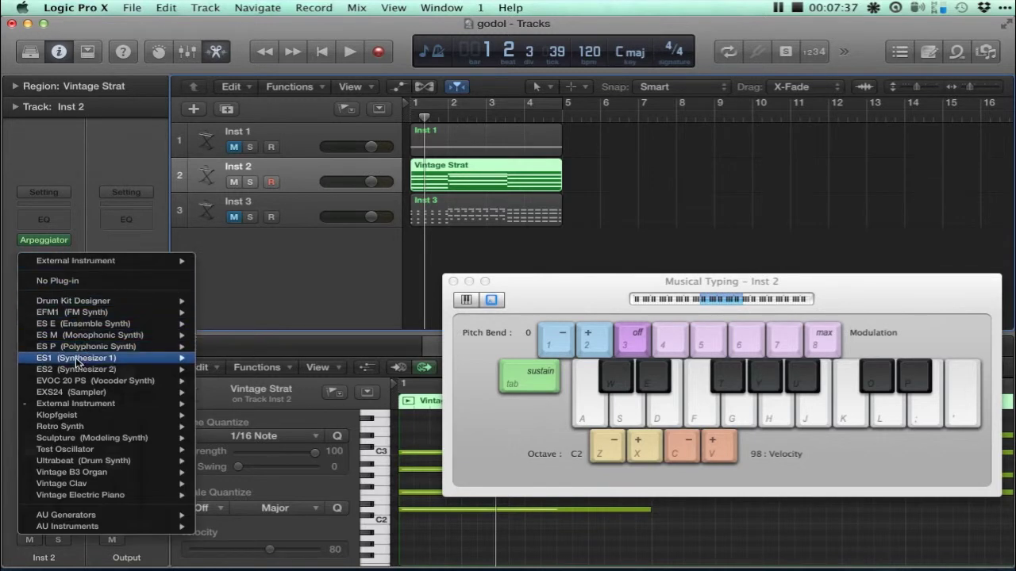
{"action": "mouse_move", "coordinate": [82, 393]}
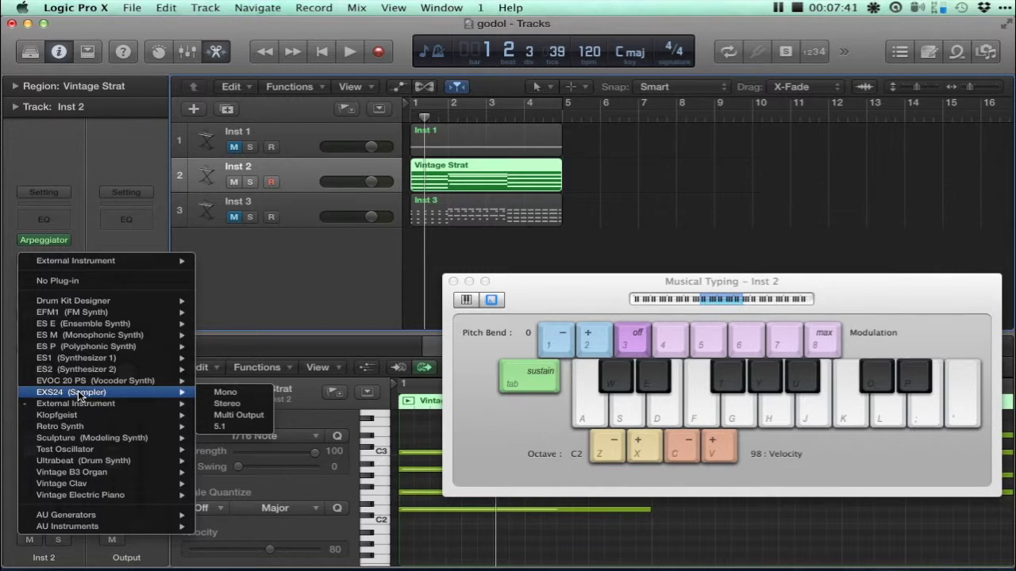
{"action": "left_click", "coordinate": [78, 392]}
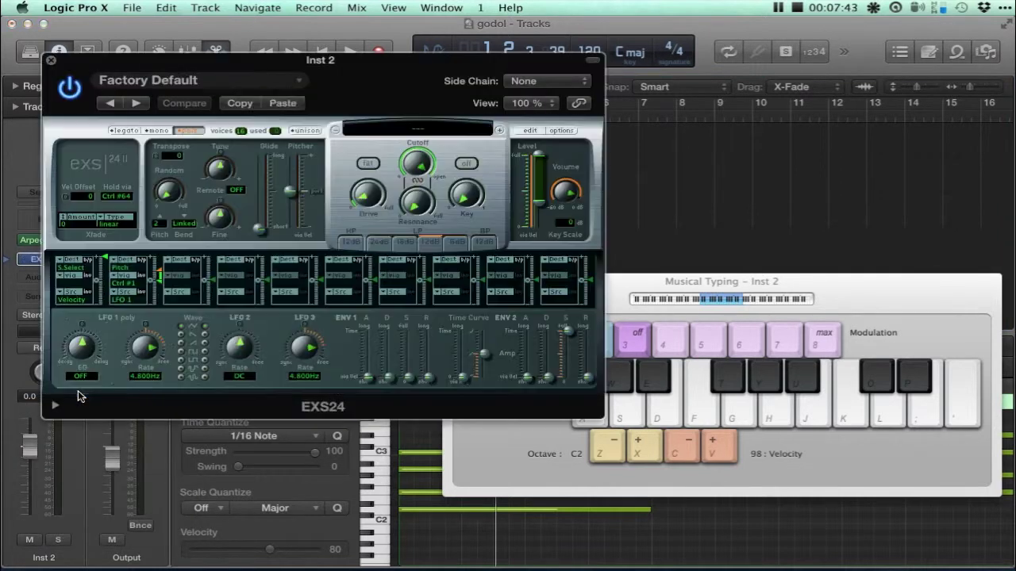
{"action": "left_click", "coordinate": [50, 60]}
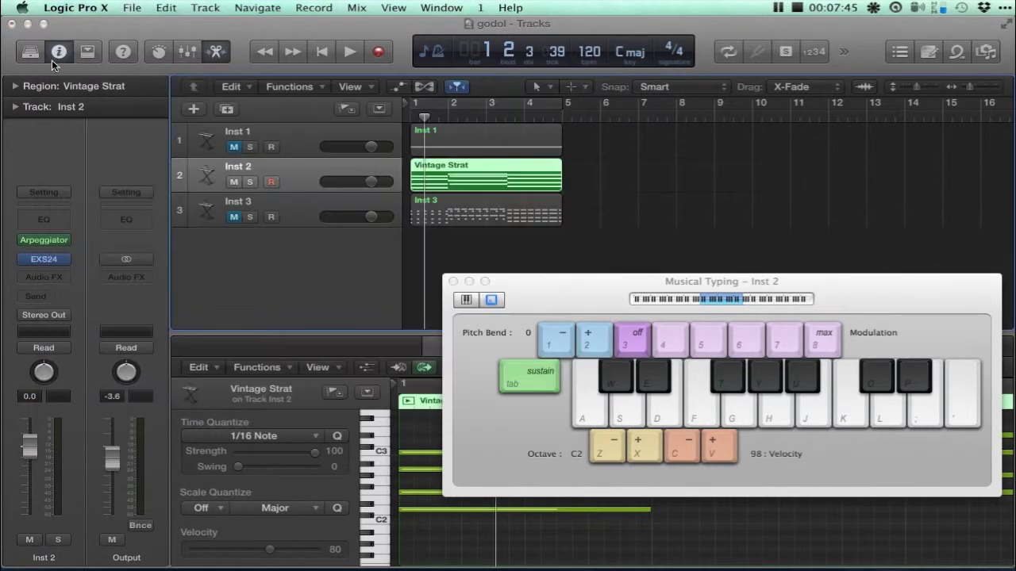
Play back the Inst 2 track with its EXS24 sound to the end of the Vintage Strat region
{"action": "left_click", "coordinate": [350, 52]}
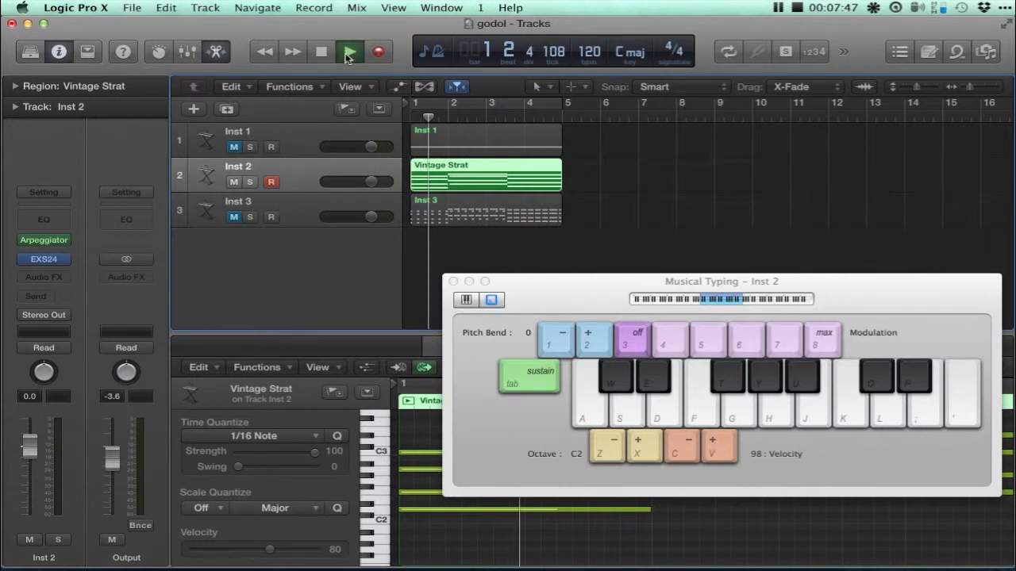
{"action": "key", "text": "s"}
{"action": "key", "text": "f"}
{"action": "key", "text": "h"}
{"action": "key", "text": "k"}
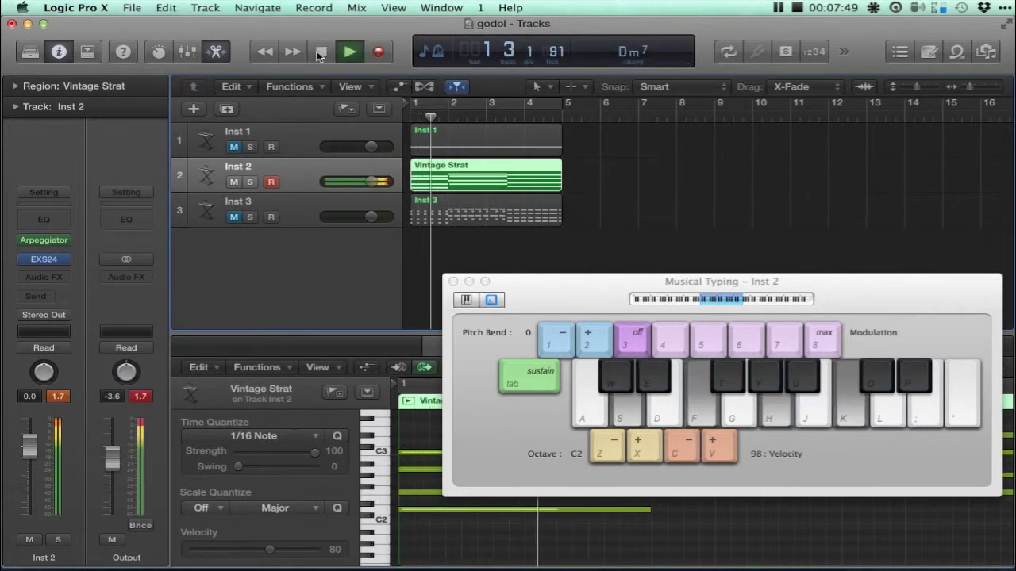
{"action": "key", "text": "e"}
{"action": "key", "text": "y"}
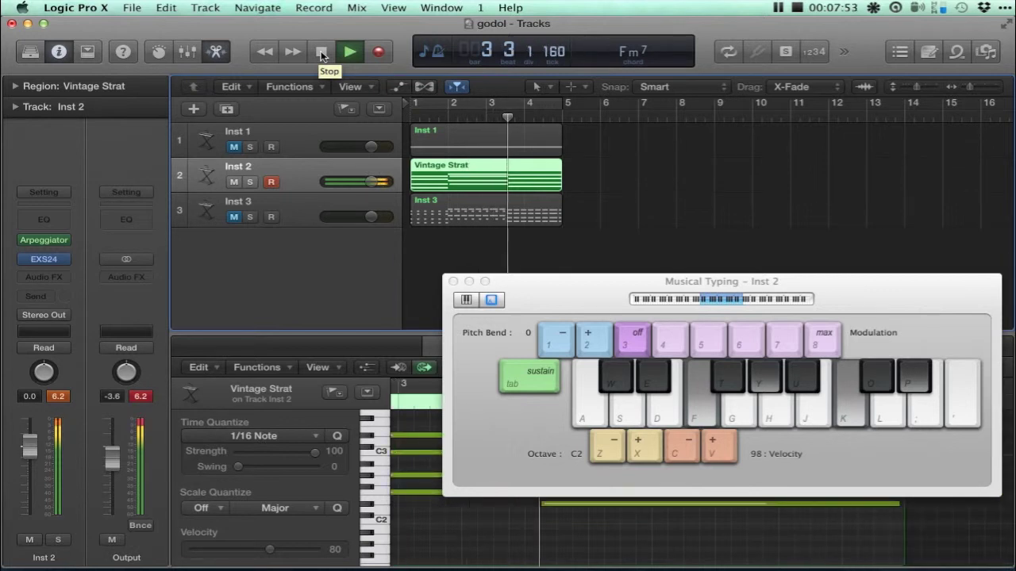
{"action": "key", "text": "t"}
{"action": "key", "text": "u"}
{"action": "key", "text": "o"}
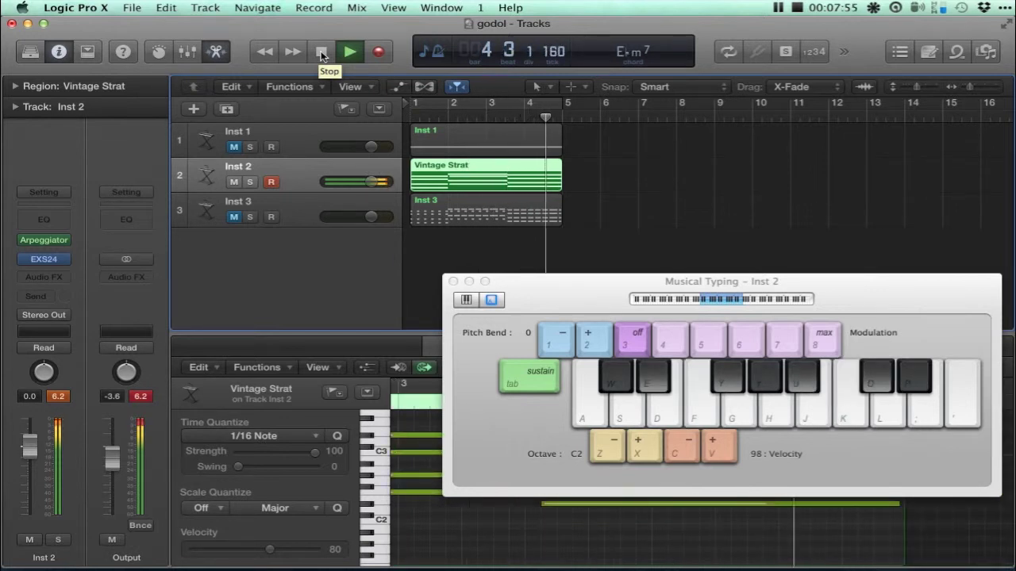
{"action": "left_click", "coordinate": [321, 52]}
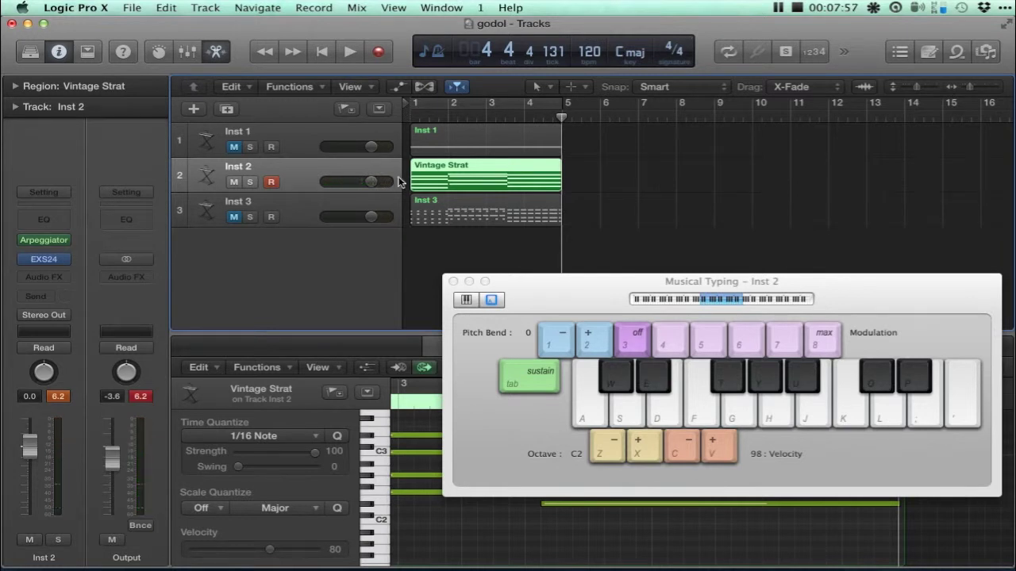
Unmute the Inst 3 track, enable cycling over bars 1 to 4, and play Inst 2 and Inst 3 together
{"action": "left_click", "coordinate": [234, 218]}
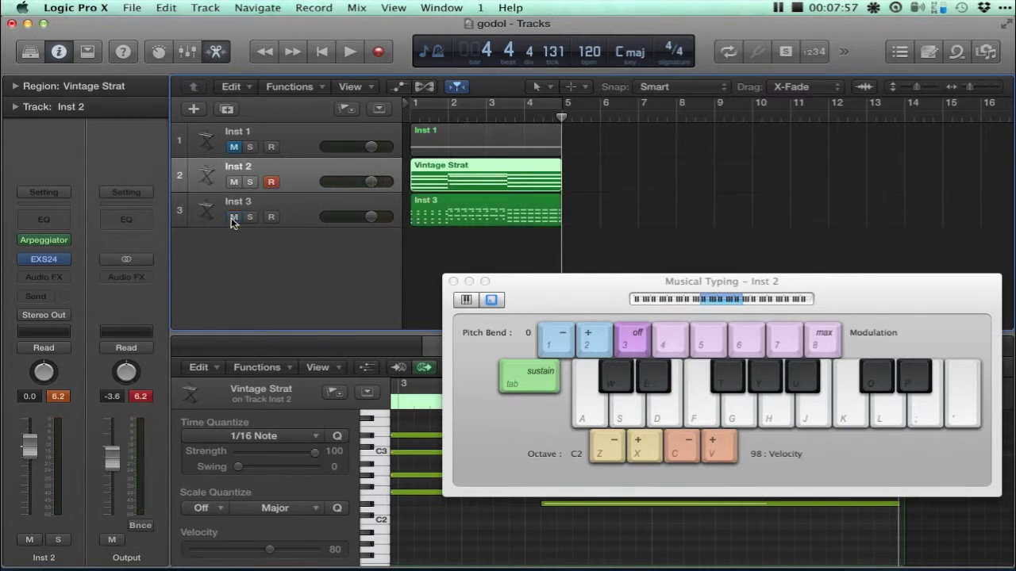
{"action": "left_click", "coordinate": [350, 52]}
{"action": "left_click", "coordinate": [320, 54]}
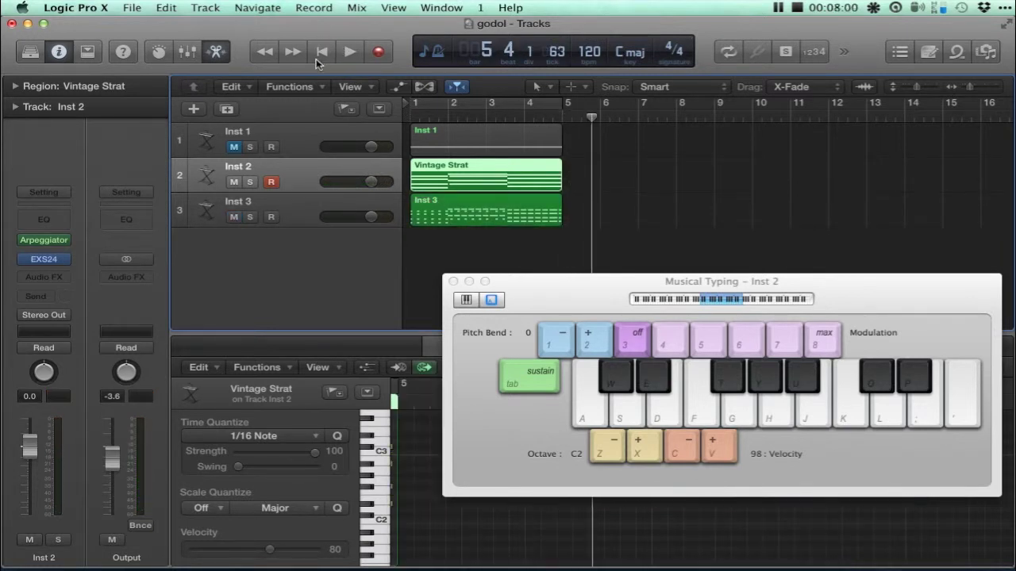
{"action": "left_click", "coordinate": [722, 53]}
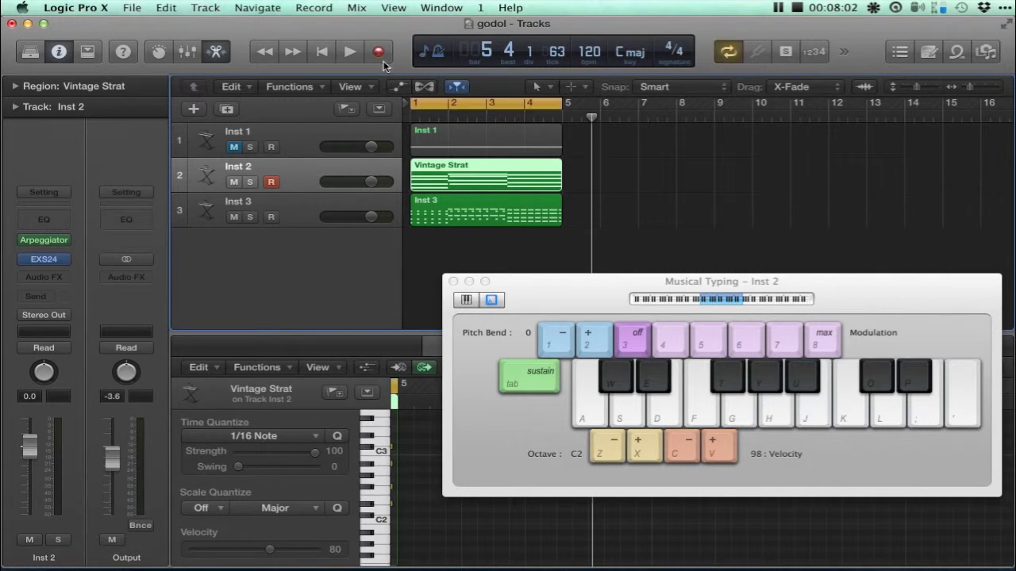
{"action": "left_click", "coordinate": [350, 53]}
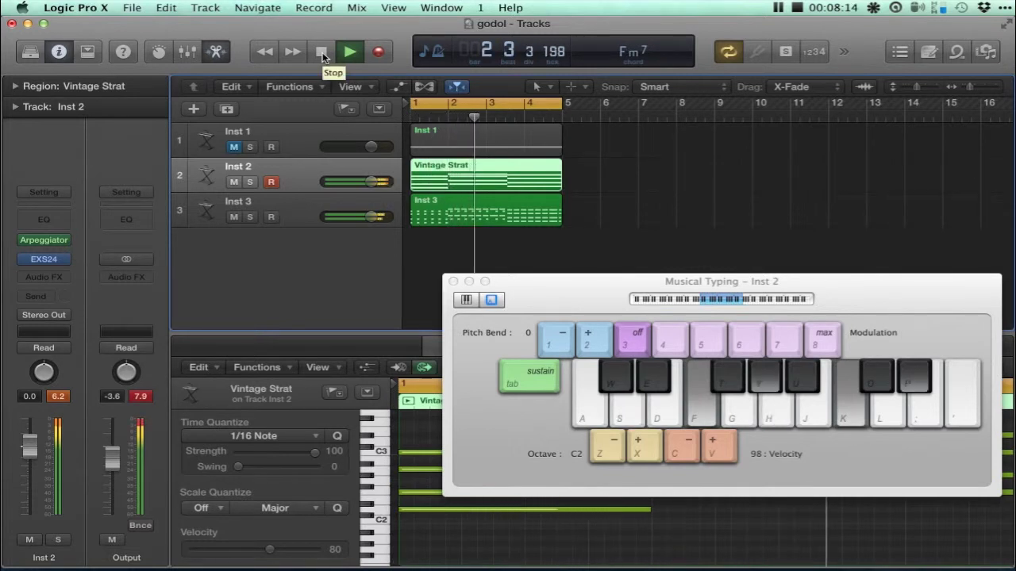
Insert a Compressor in the Inst 3 track's empty audio effect slot
{"action": "left_click", "coordinate": [283, 216]}
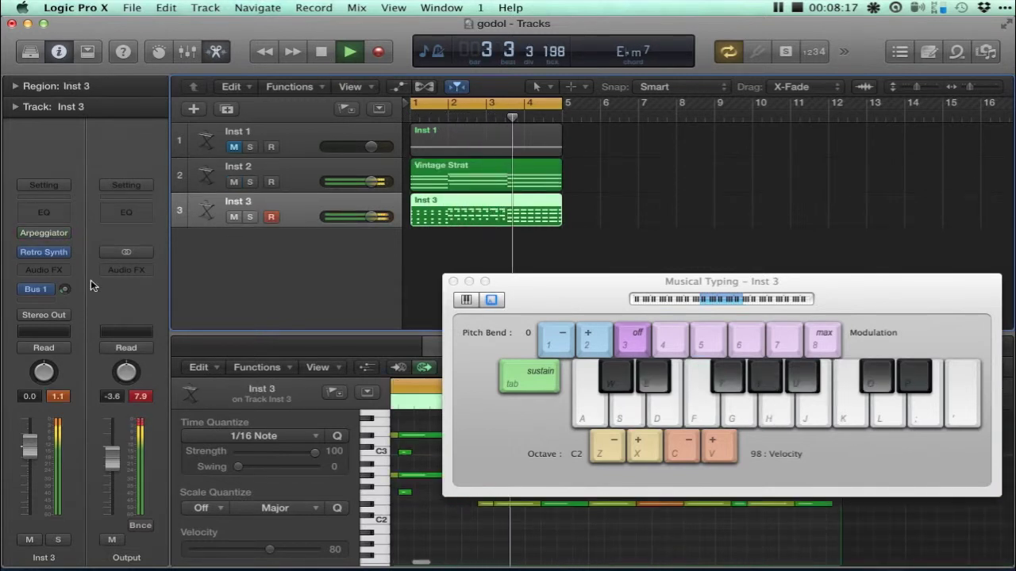
{"action": "left_click", "coordinate": [68, 276]}
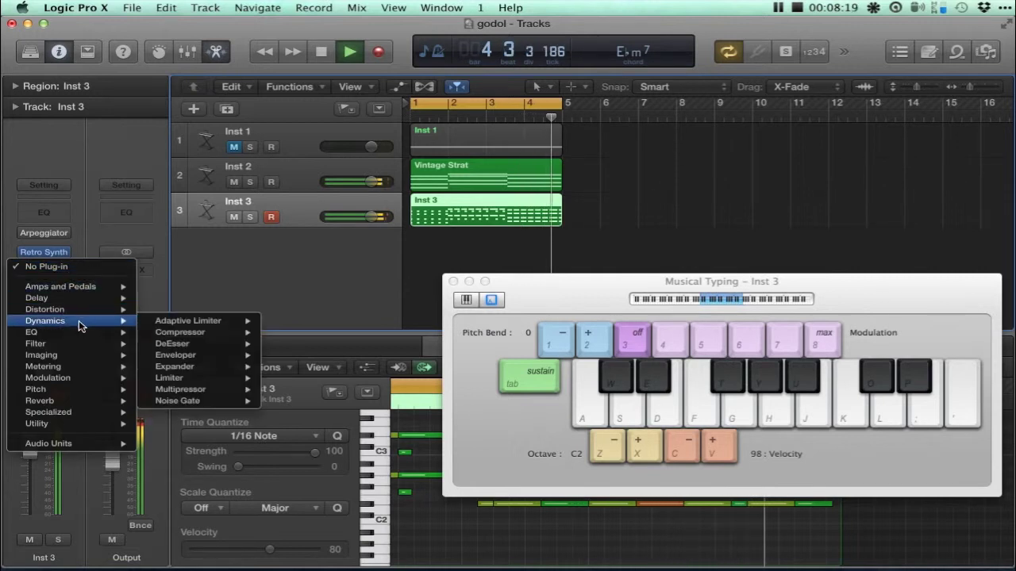
{"action": "mouse_move", "coordinate": [180, 331]}
{"action": "left_click", "coordinate": [282, 333]}
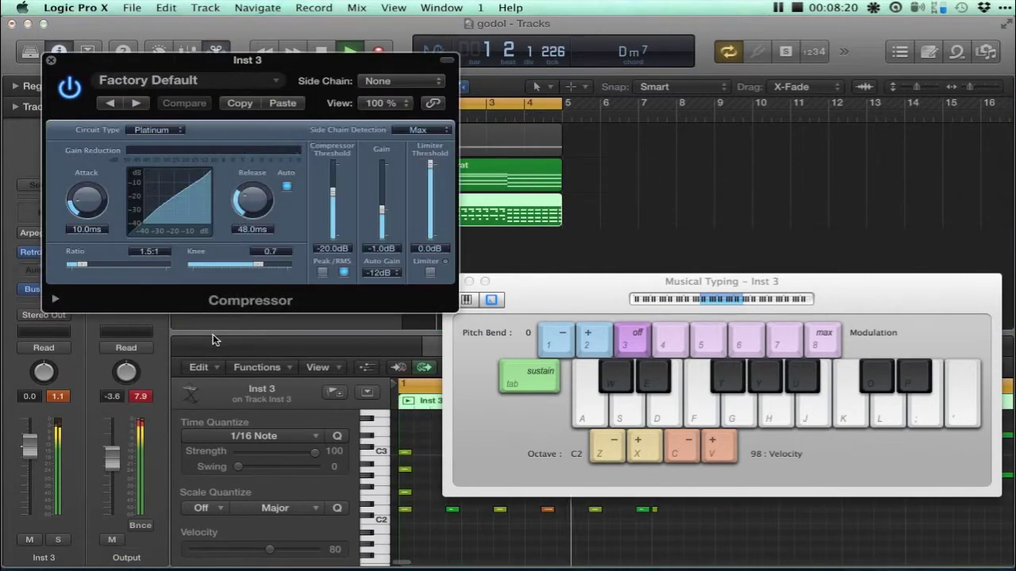
Load the Type R Pumping compressor preset on Inst 3, set its circuit type to Vintage FET, and close the plug-in window
{"action": "left_click", "coordinate": [230, 80]}
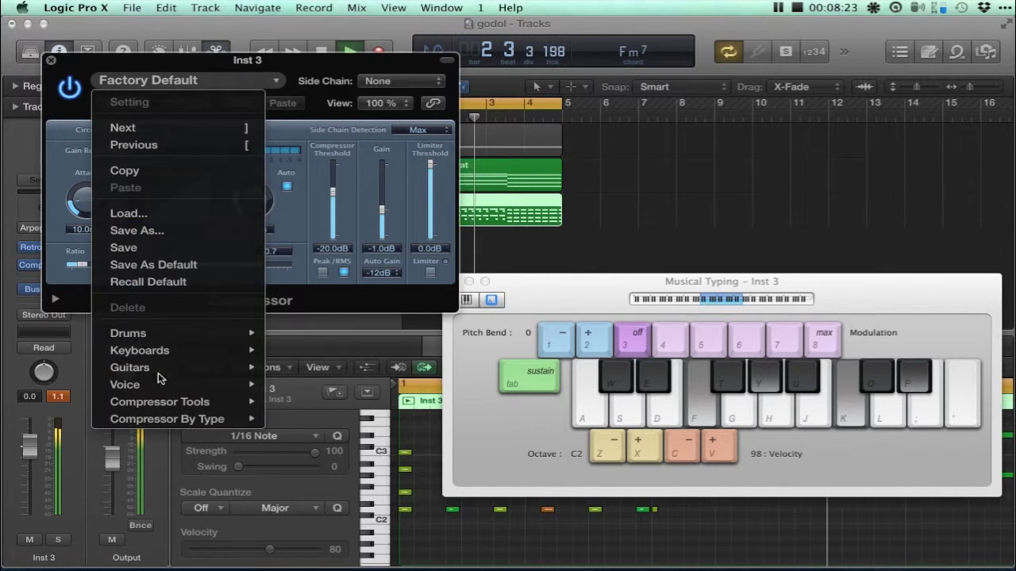
{"action": "mouse_move", "coordinate": [167, 402]}
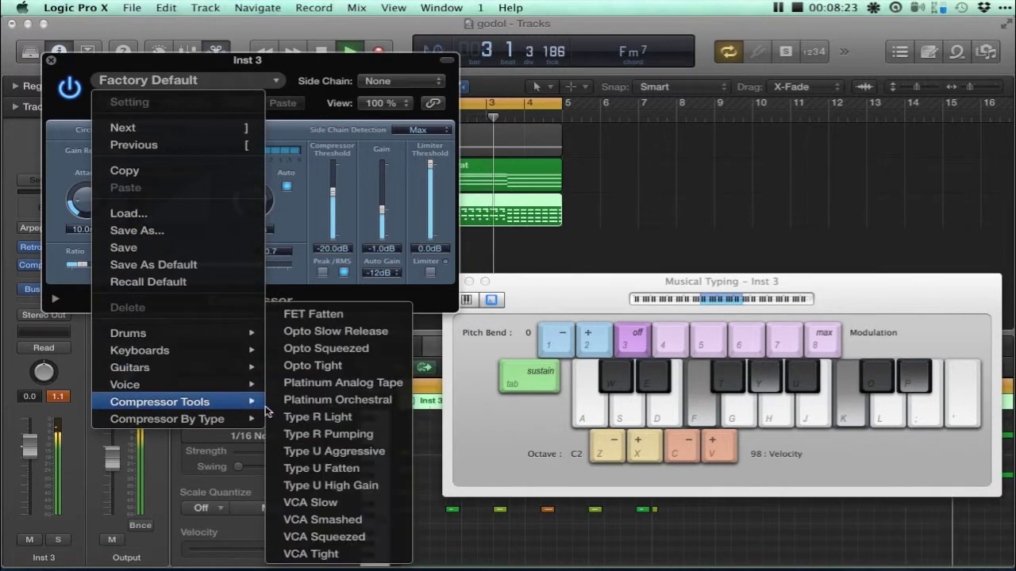
{"action": "left_click", "coordinate": [322, 426]}
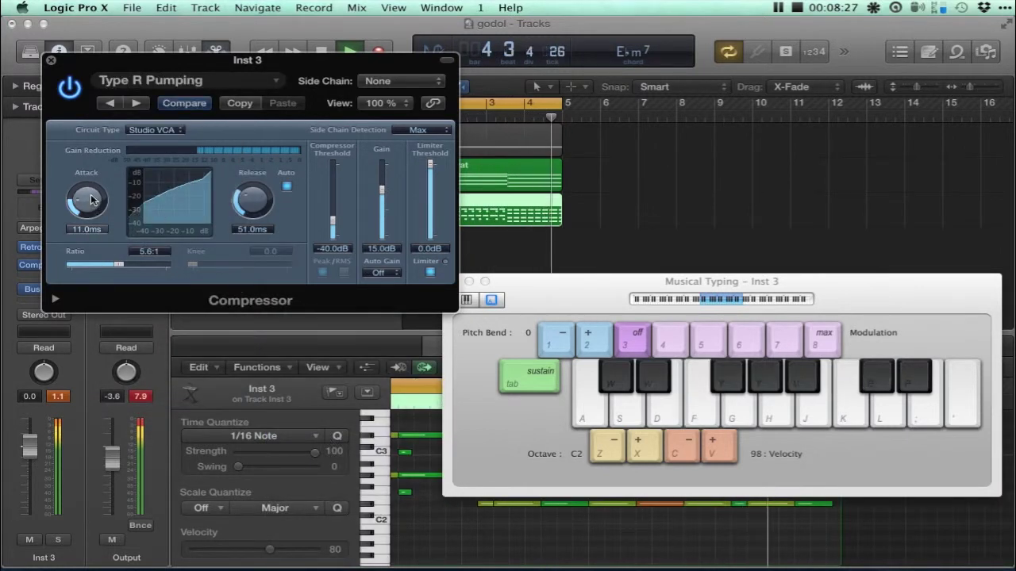
{"action": "left_click", "coordinate": [154, 131]}
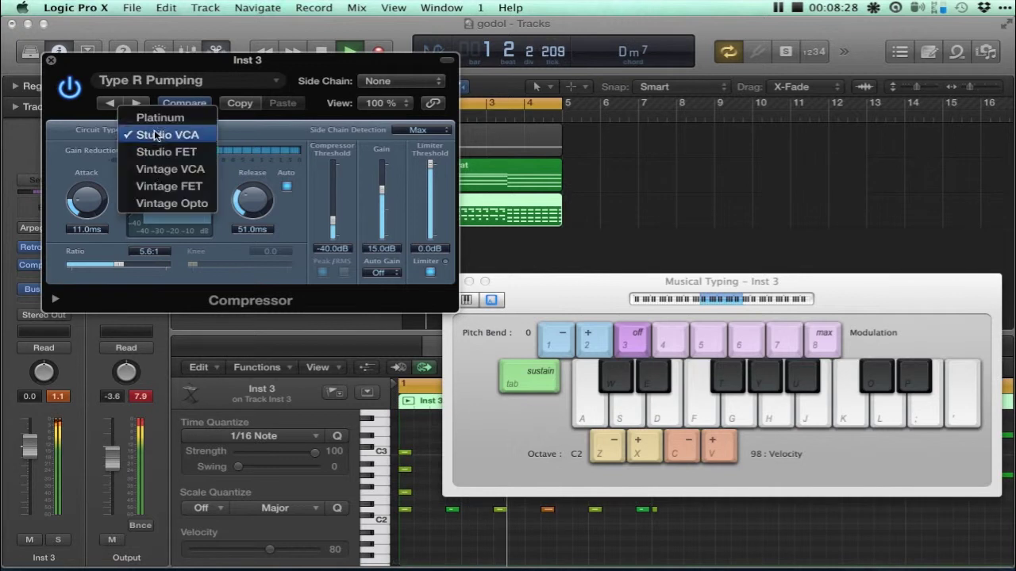
{"action": "left_click", "coordinate": [167, 186]}
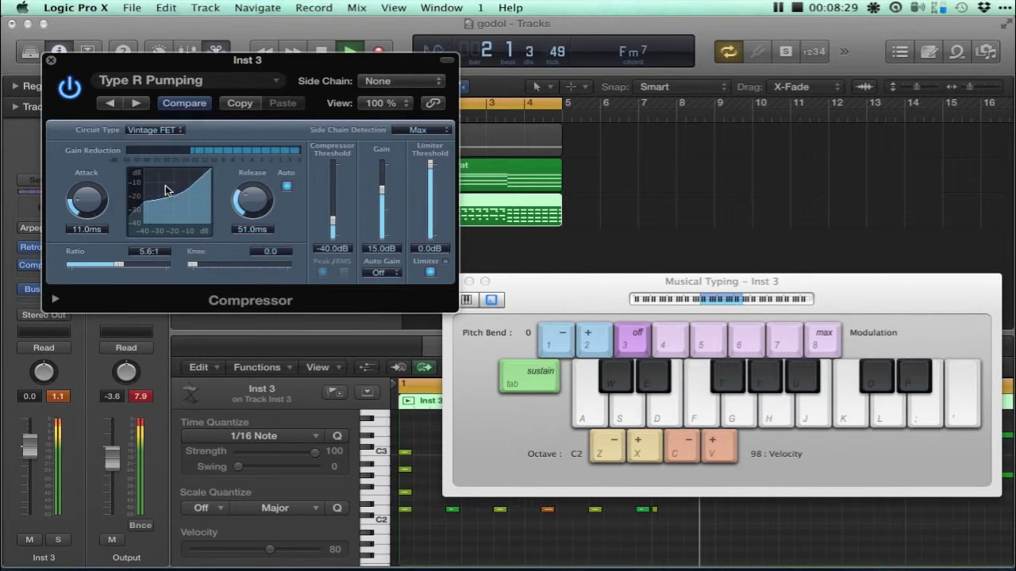
{"action": "left_click", "coordinate": [51, 60]}
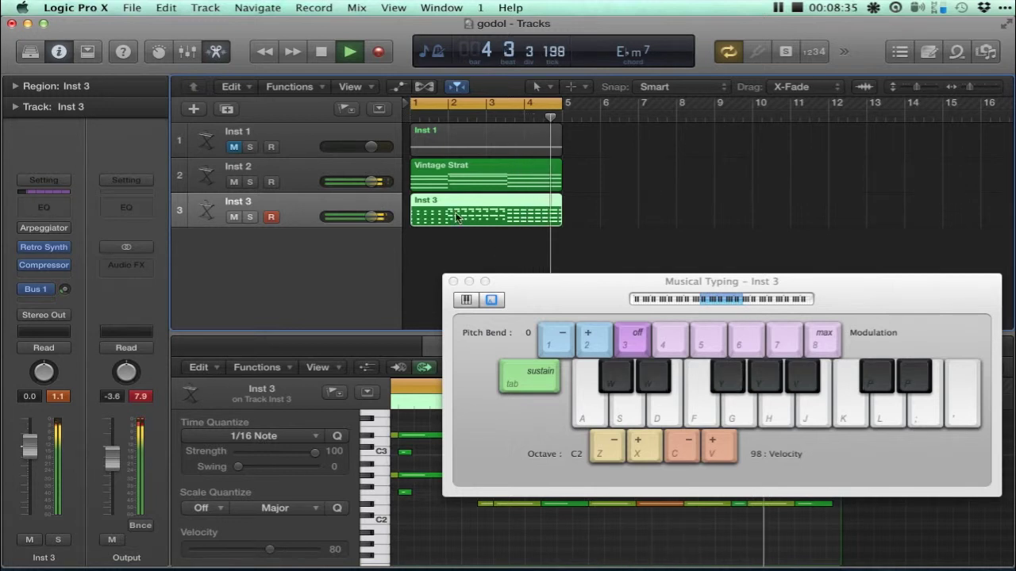
Stop playback, review the Inst 1, Inst 2 and Inst 3 tracks in turn, and briefly play the cycle again
{"action": "left_click", "coordinate": [321, 52]}
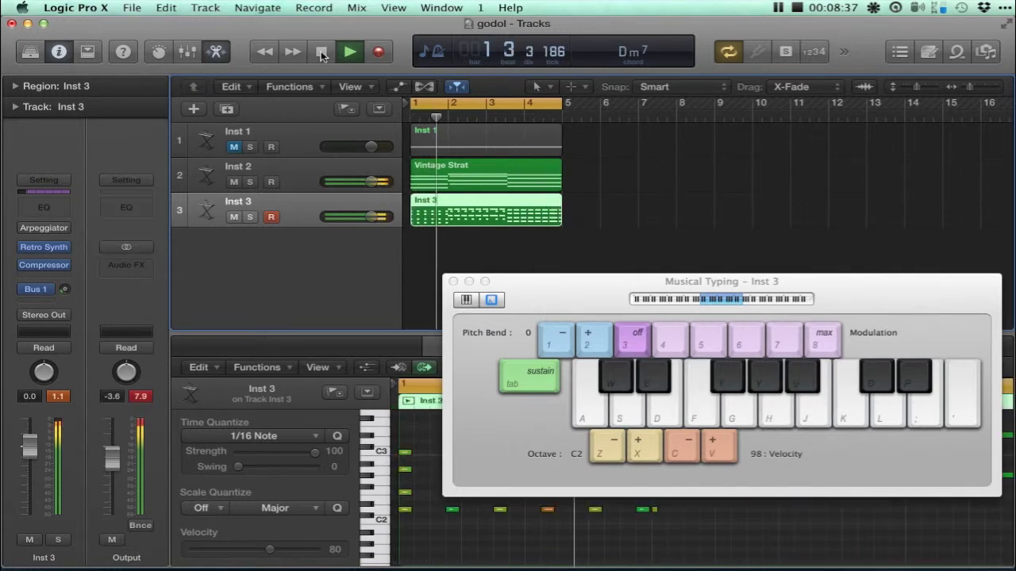
{"action": "left_click_drag", "start_coordinate": [586, 290], "coordinate": [582, 328]}
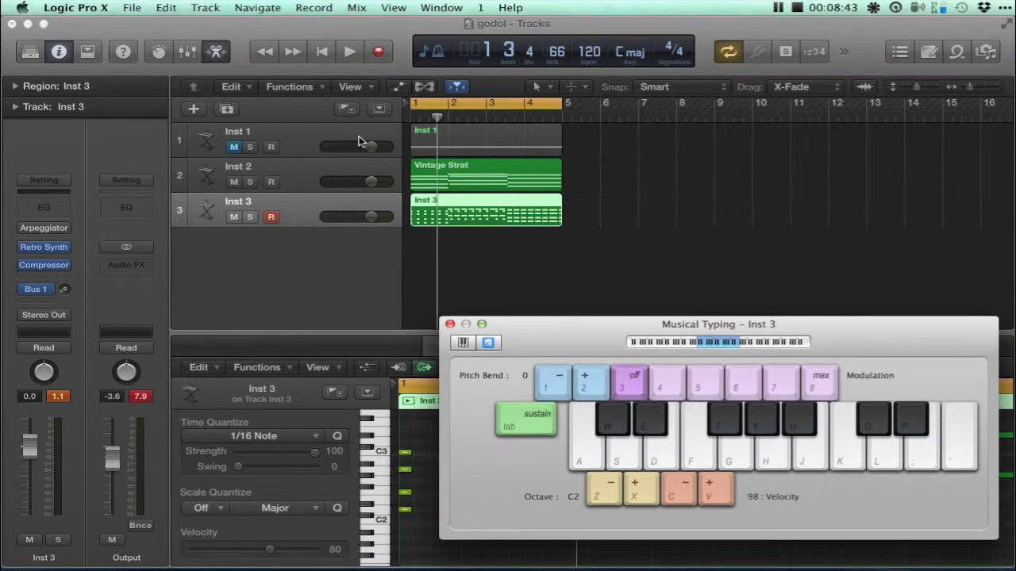
{"action": "left_click", "coordinate": [288, 144]}
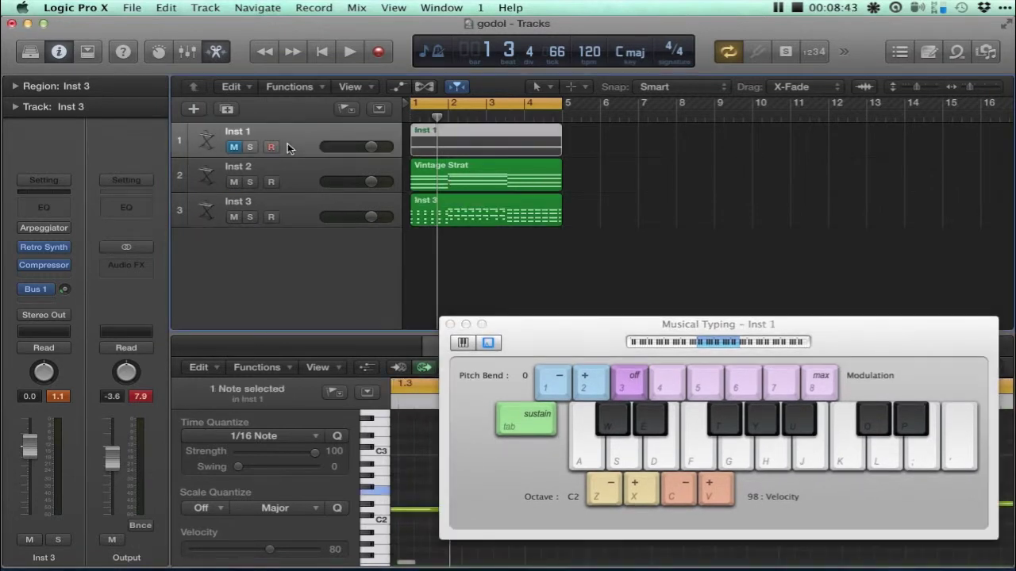
{"action": "left_click", "coordinate": [304, 181]}
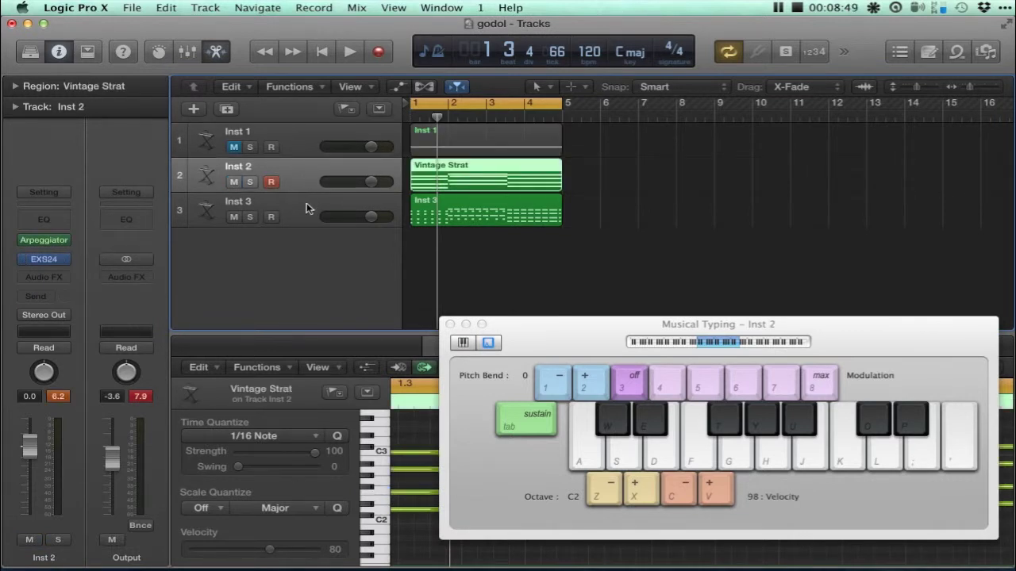
{"action": "left_click", "coordinate": [307, 208]}
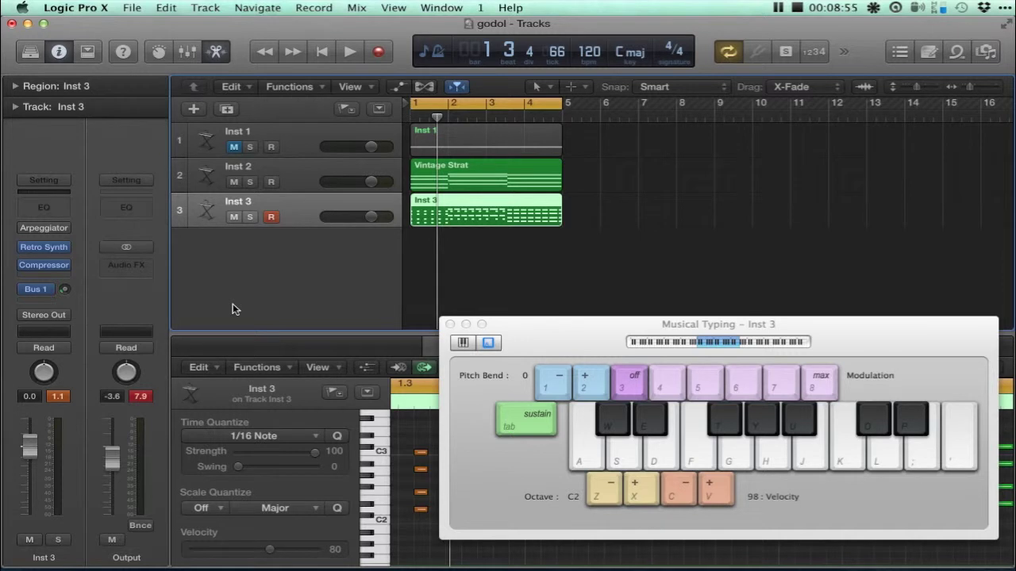
{"action": "left_click", "coordinate": [350, 52]}
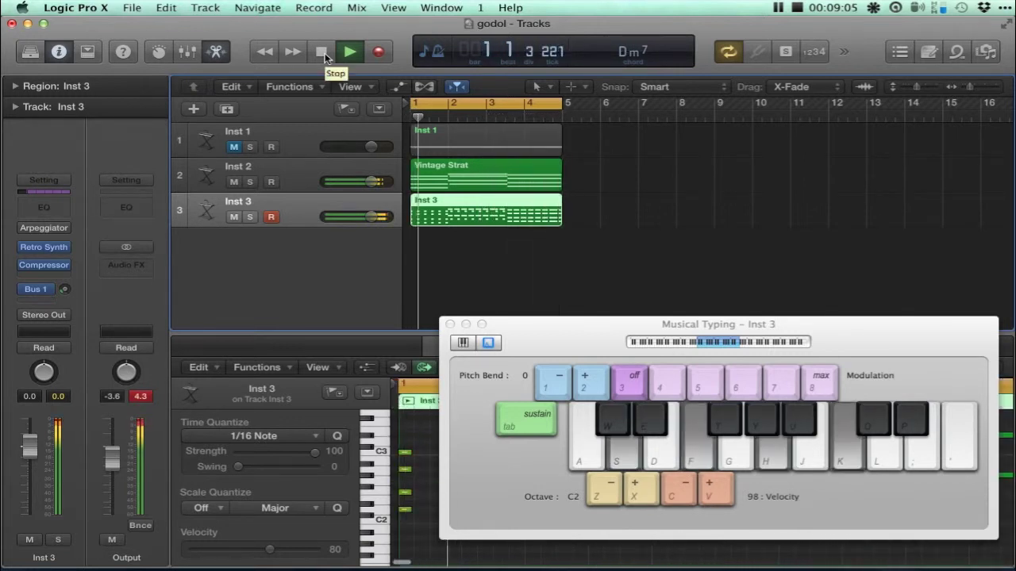
{"action": "left_click", "coordinate": [322, 52]}
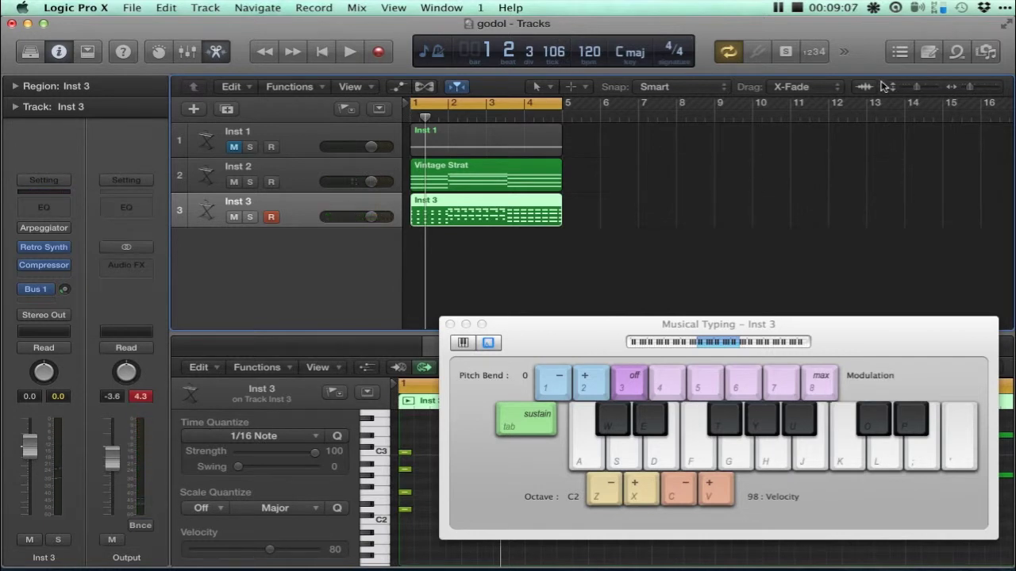
Show the Apple Loops filtered to Beats and move the Musical Typing window off the loop list
{"action": "left_click", "coordinate": [956, 52]}
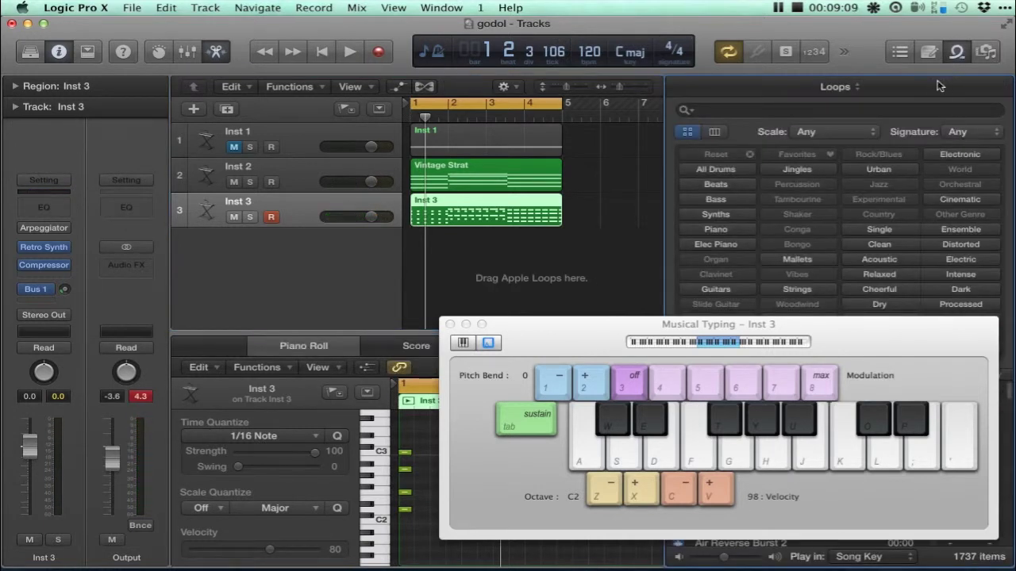
{"action": "left_click", "coordinate": [717, 185]}
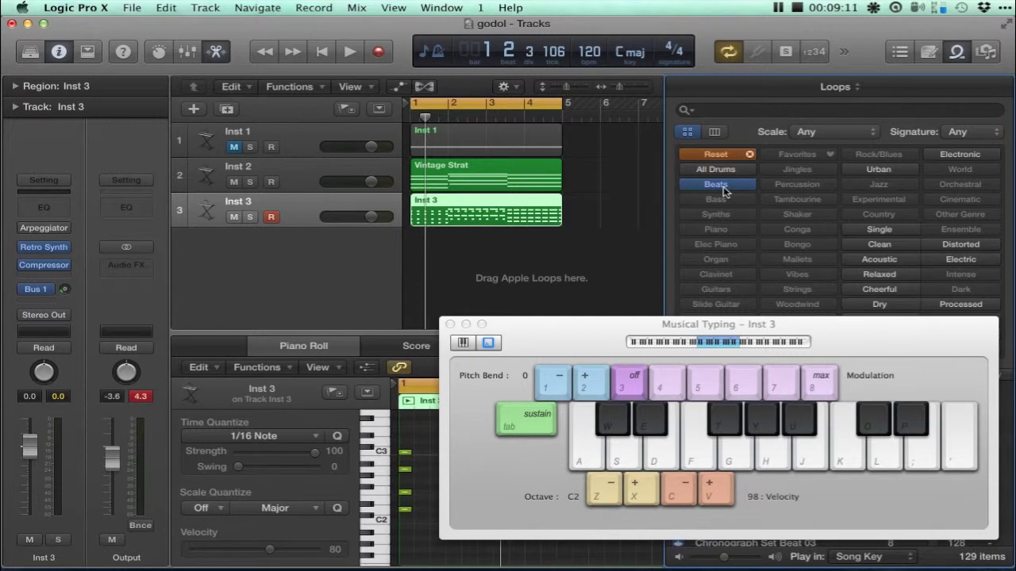
{"action": "left_click_drag", "start_coordinate": [504, 328], "coordinate": [163, 355]}
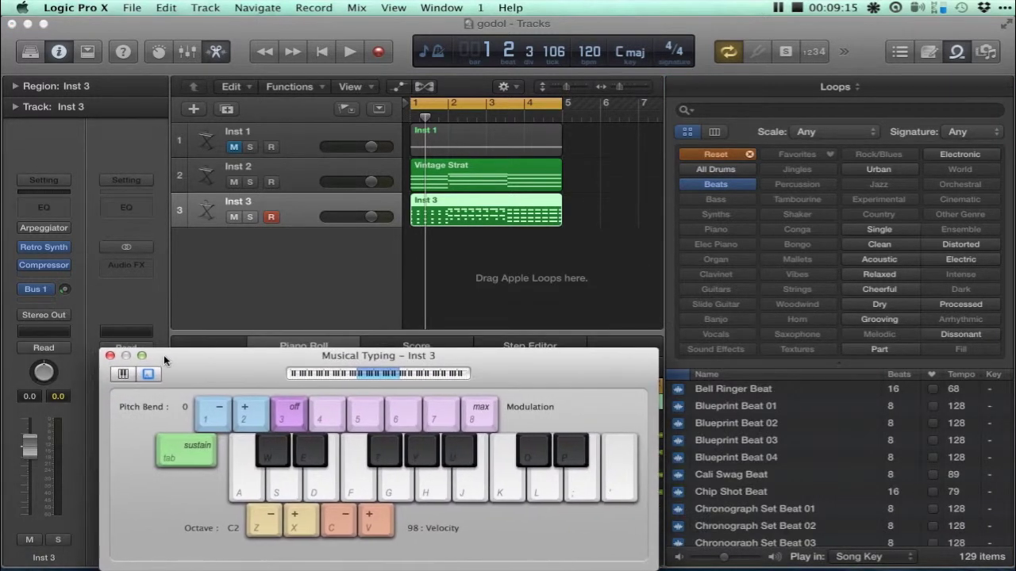
Audition several Beats loops and add Bell Ringer Beat on a new track below Inst 3, starting at bar 1
{"action": "left_click", "coordinate": [732, 408]}
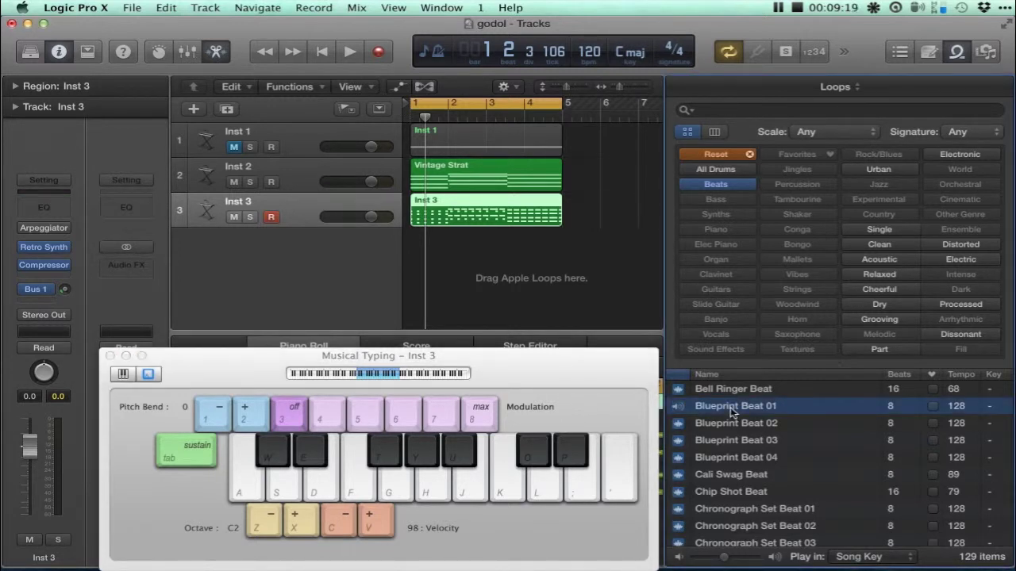
{"action": "left_click", "coordinate": [735, 442]}
{"action": "left_click", "coordinate": [732, 526]}
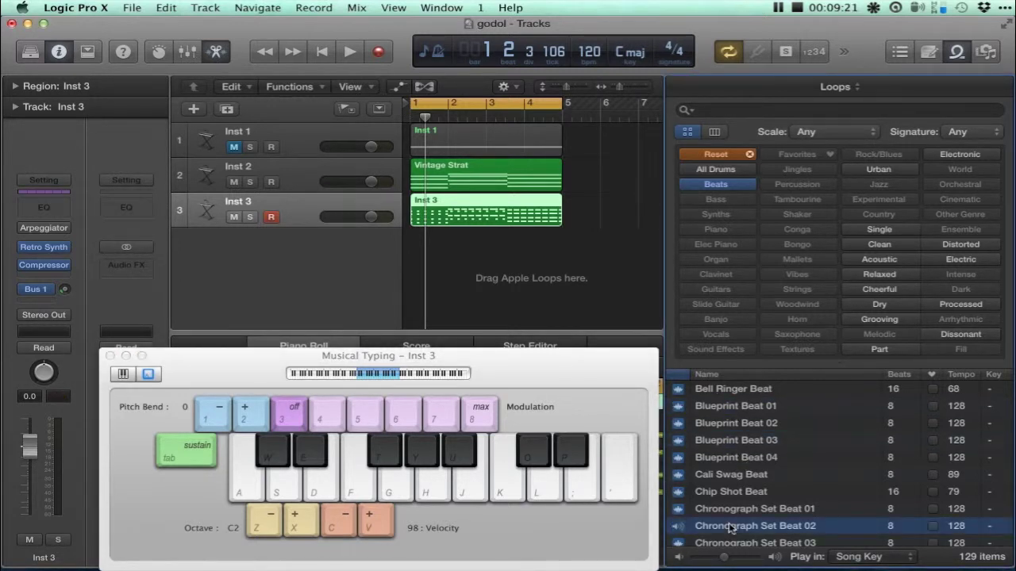
{"action": "left_click", "coordinate": [711, 391]}
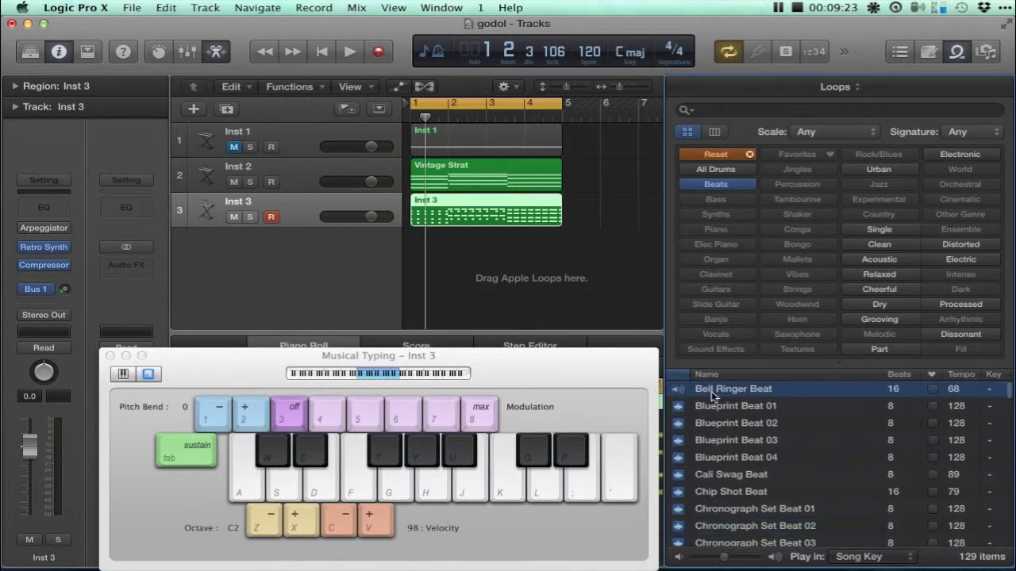
{"action": "left_click_drag", "start_coordinate": [716, 393], "coordinate": [428, 247]}
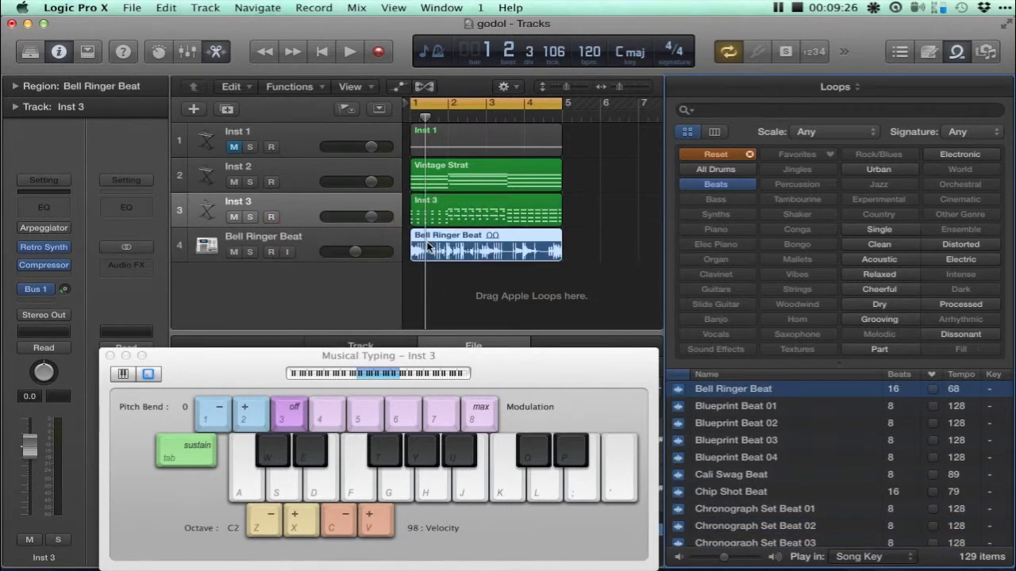
Play the cycle and lower the Inst 2 track's volume slightly and Inst 3's to -12.4 dB
{"action": "left_click", "coordinate": [349, 52]}
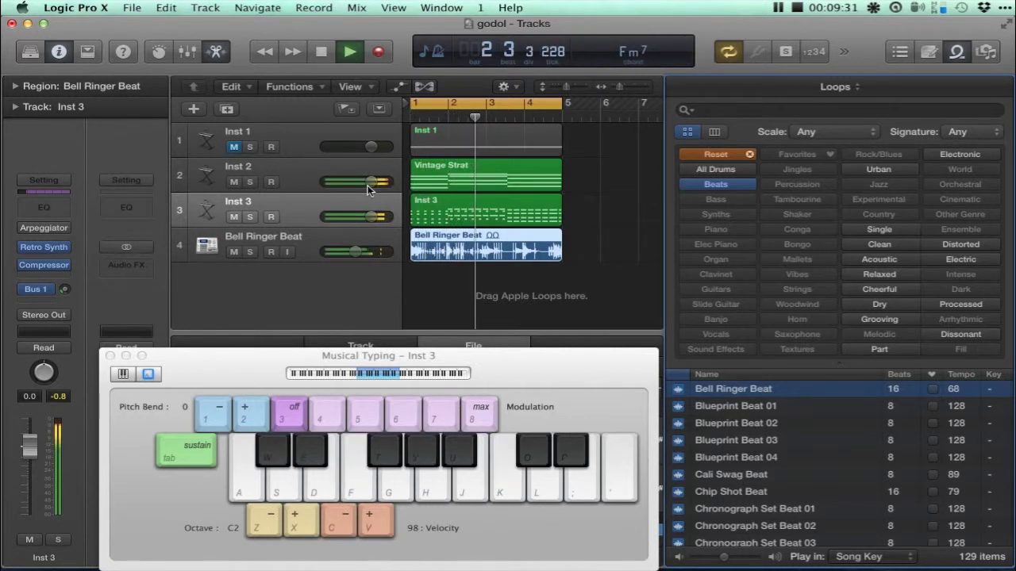
{"action": "left_click_drag", "start_coordinate": [371, 183], "coordinate": [347, 184]}
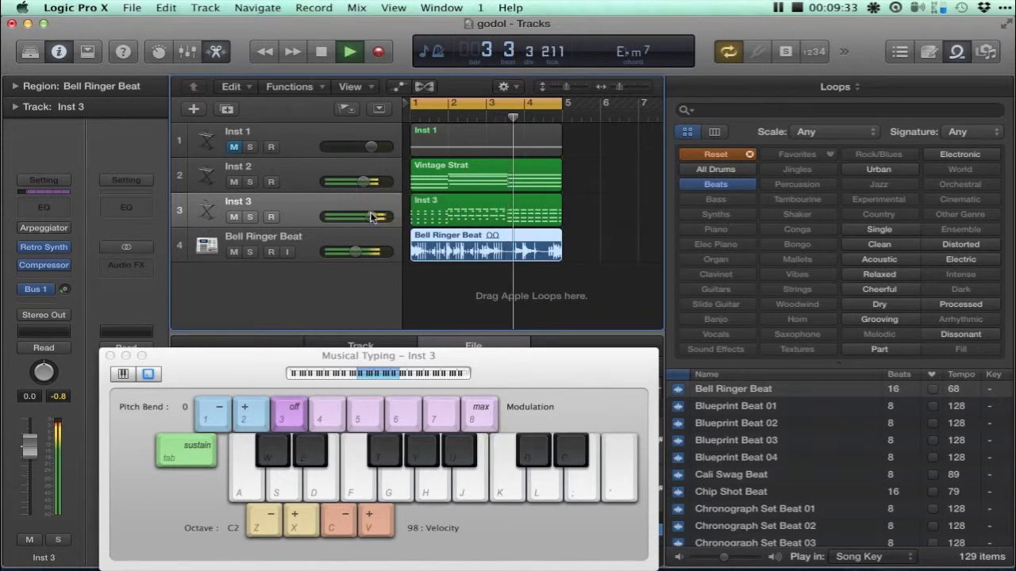
{"action": "left_click_drag", "start_coordinate": [372, 217], "coordinate": [348, 215]}
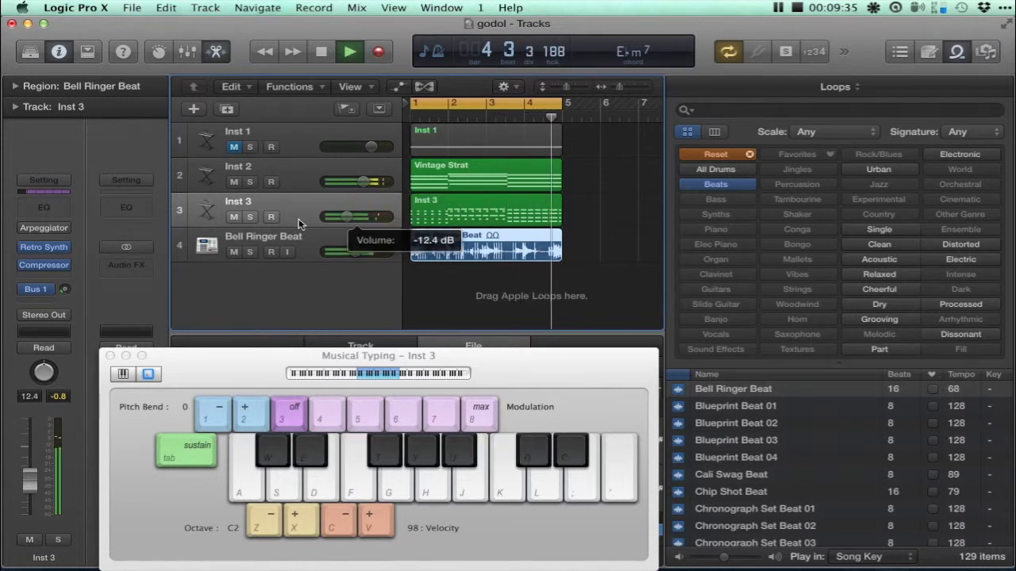